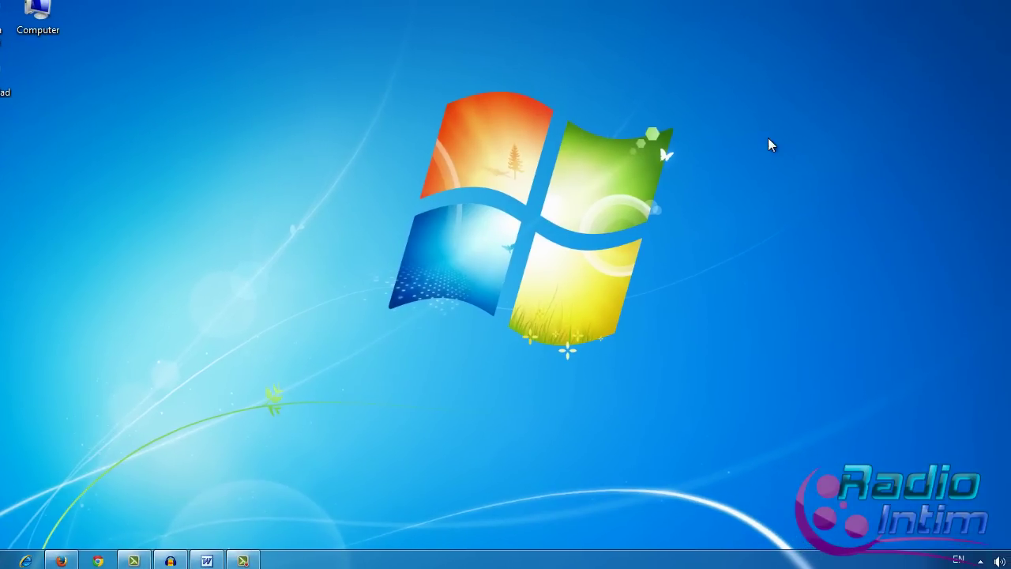
- Open the Volume Mixer and bring up the System Sounds settings from it
click(999, 561)
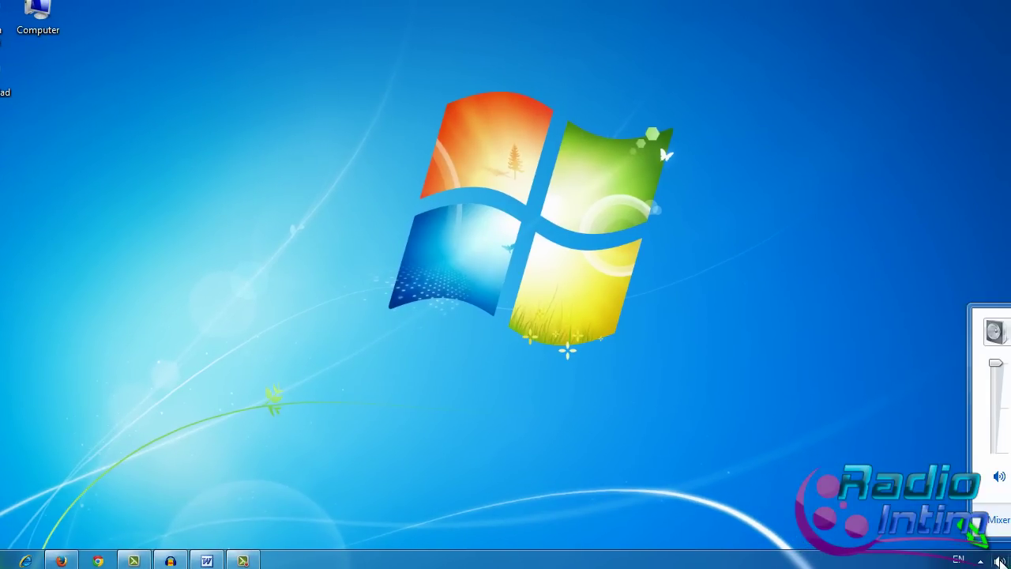
click(999, 561)
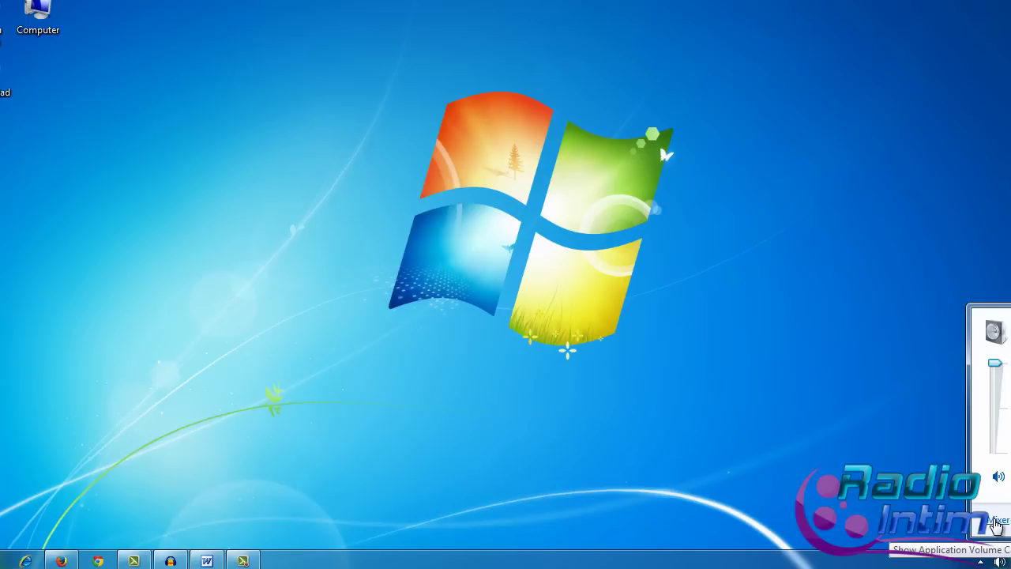
click(995, 523)
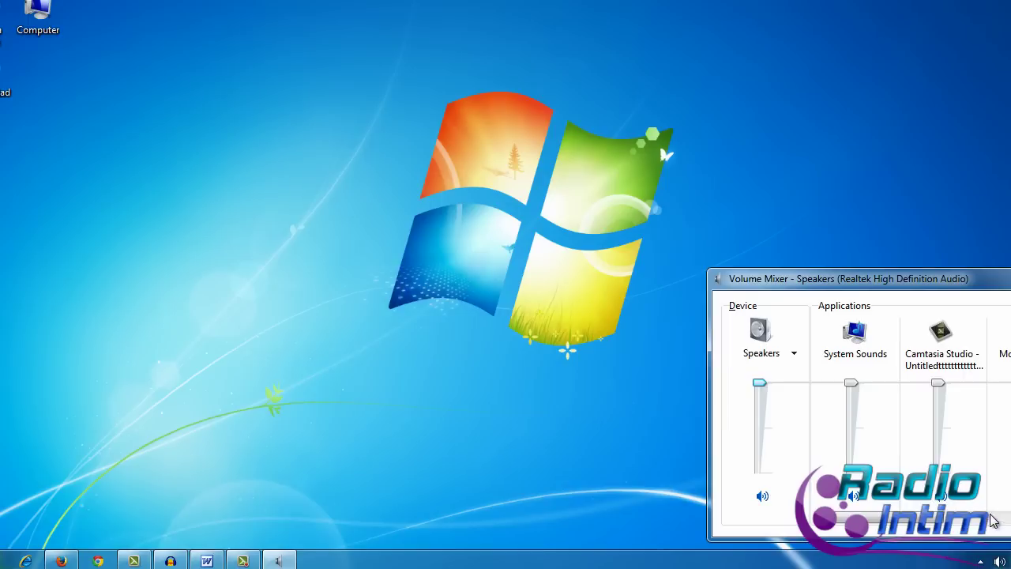
click(854, 336)
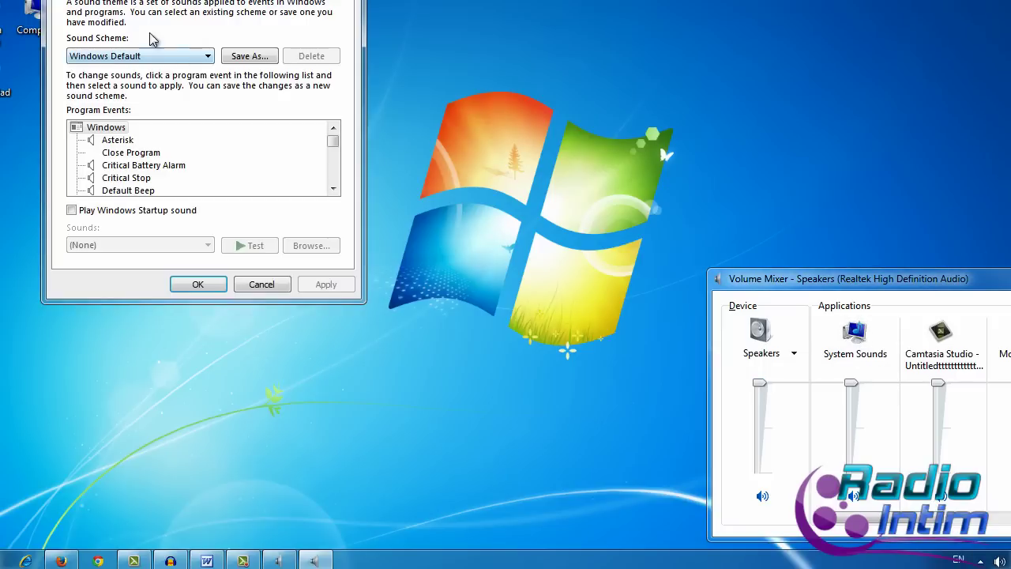
- Examine the list of playback devices, including which one is the default
key(ctrl+shift+Tab)
key(ctrl+shift+Tab)
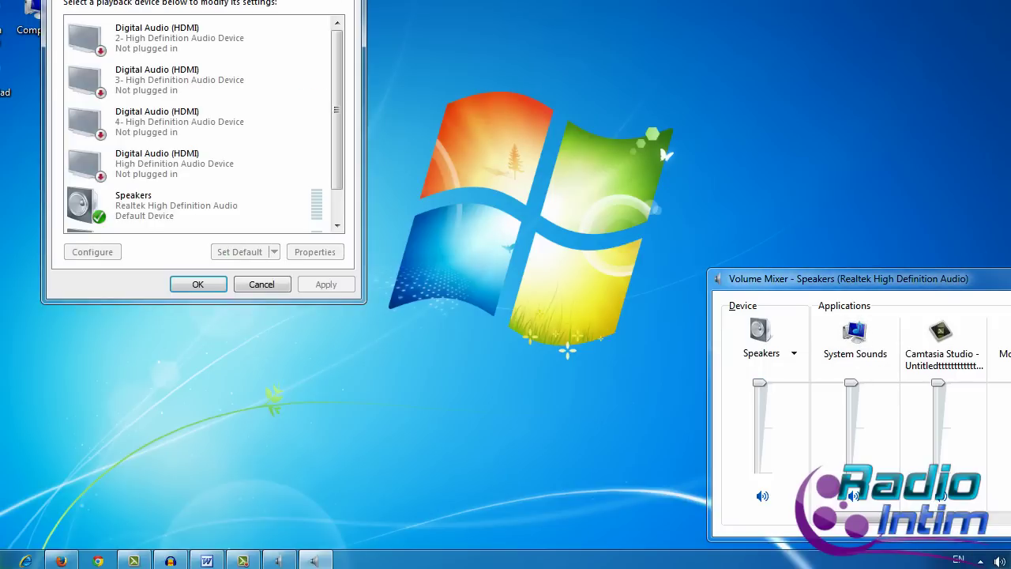
drag(197, 1, 325, 35)
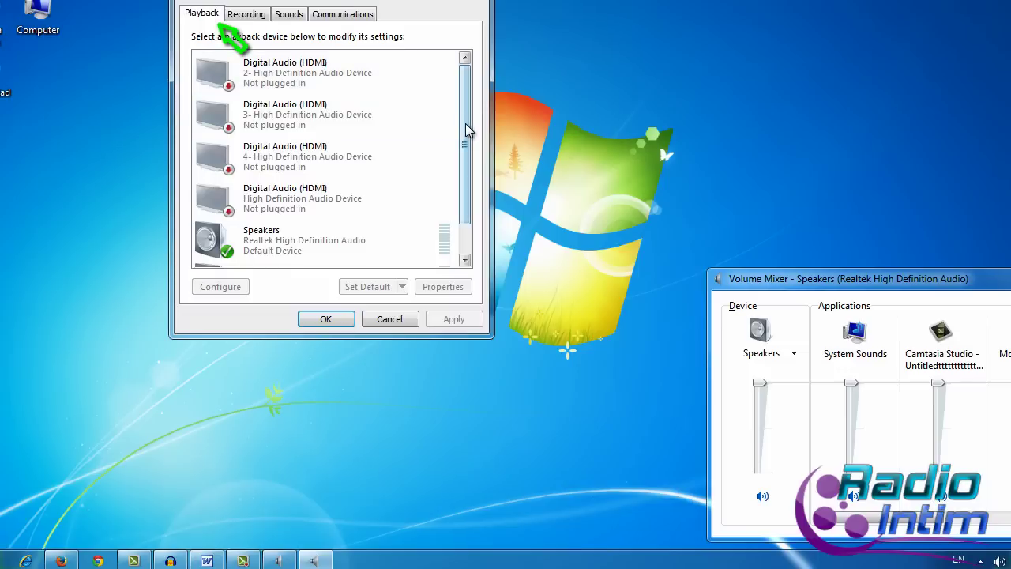
drag(466, 131, 472, 163)
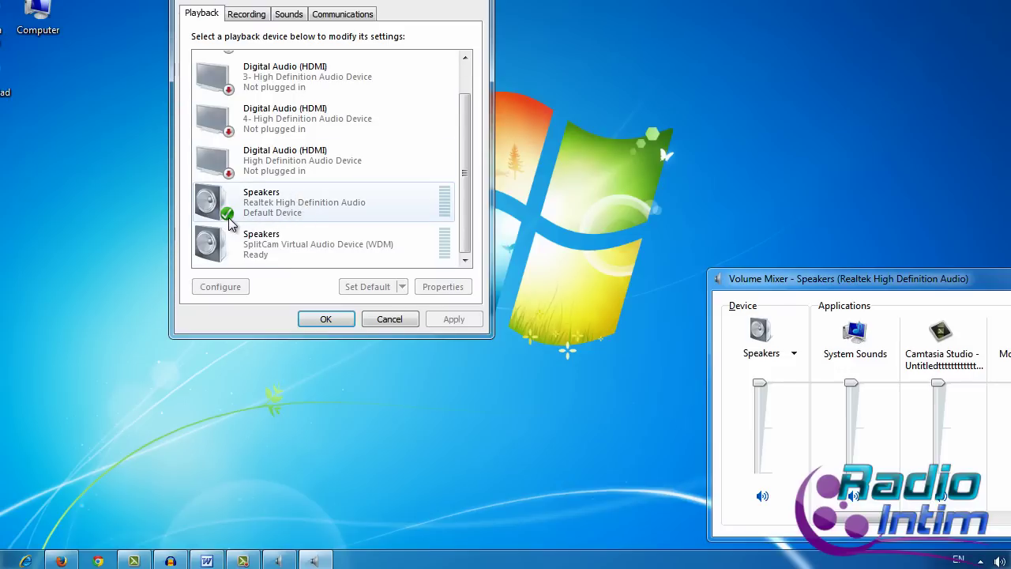
- Open the properties of the default Realtek microphone and check its listen, Microphone Boost and level settings
click(246, 17)
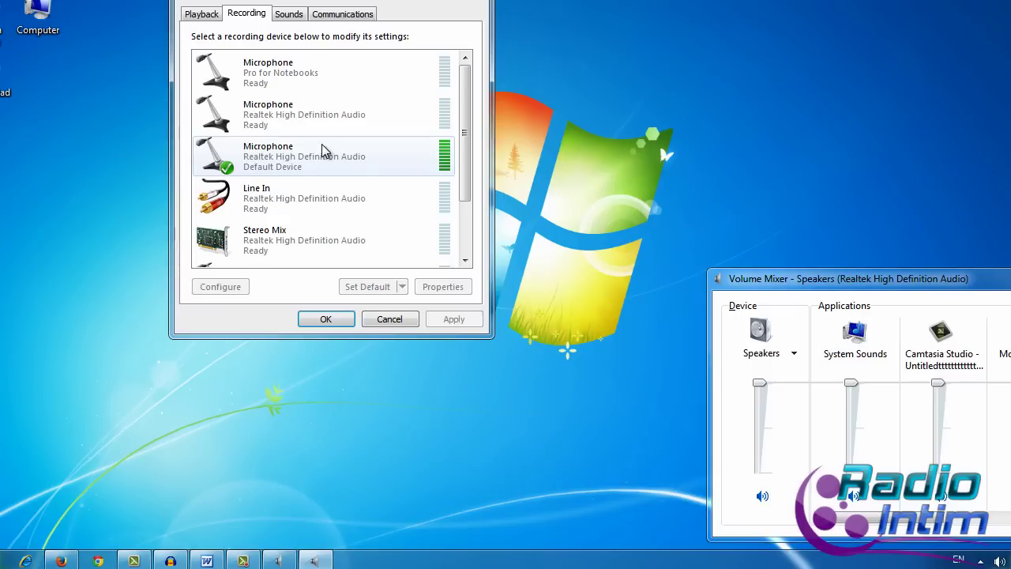
click(281, 165)
double_click(281, 166)
click(266, 75)
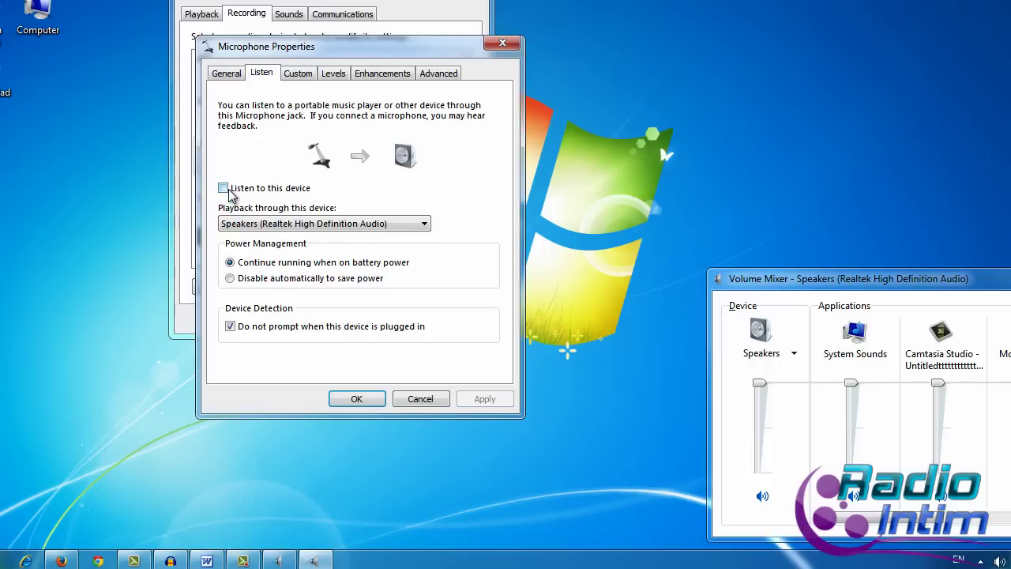
click(303, 79)
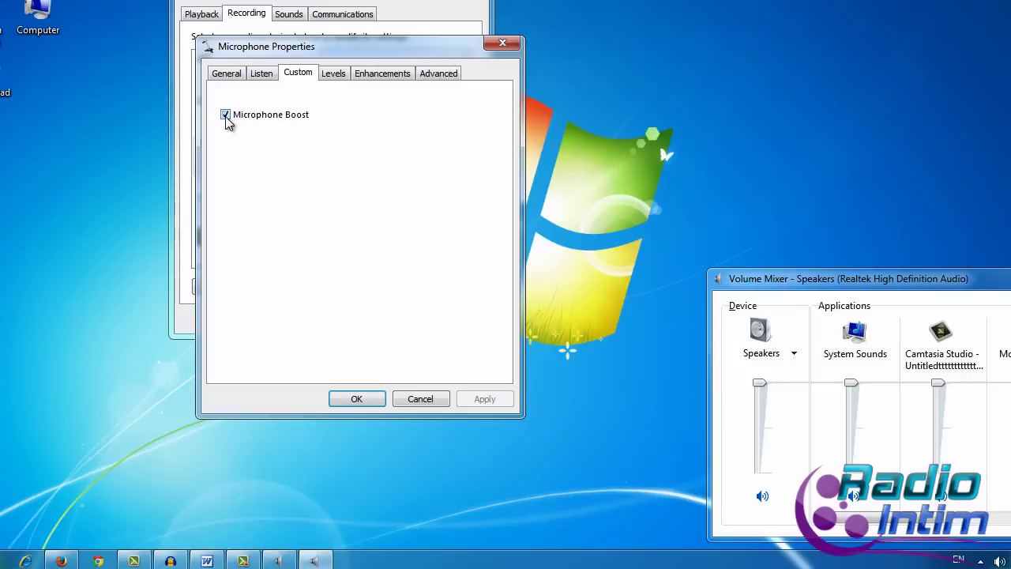
click(331, 76)
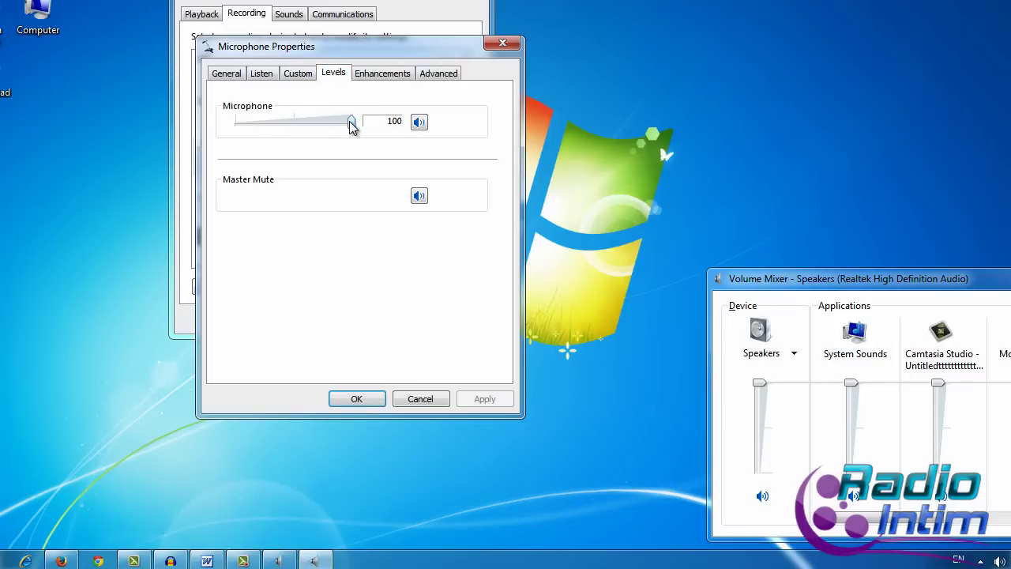
drag(352, 124, 350, 127)
- Check the microphone's enhancements and the sample rates and bit depths offered as its default format
click(382, 73)
click(439, 75)
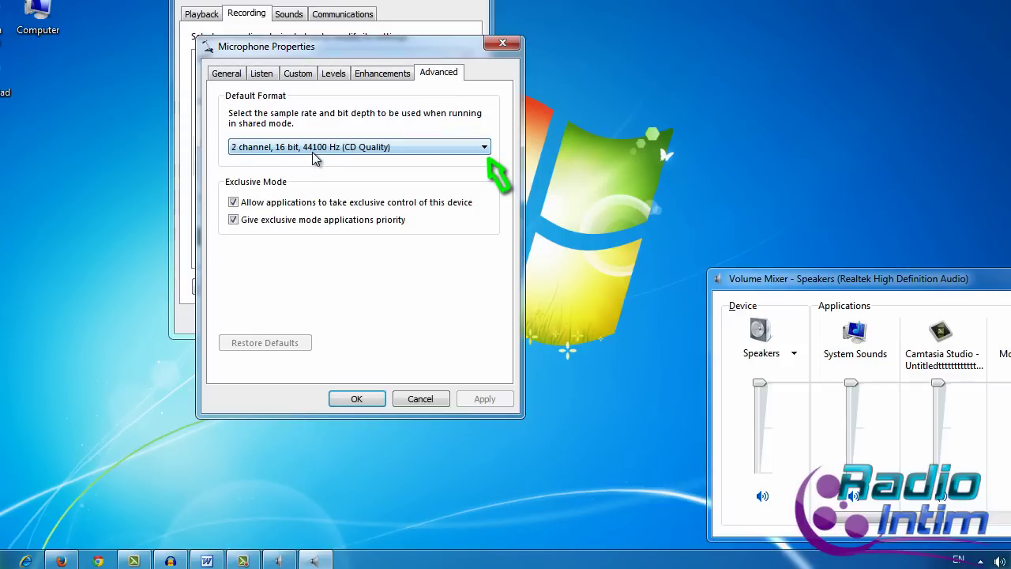
click(483, 150)
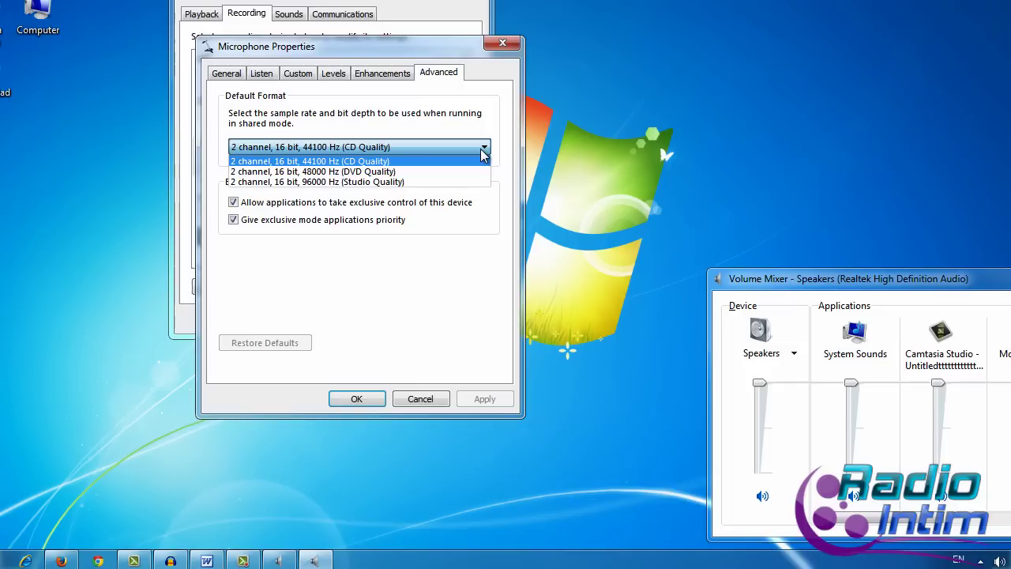
click(483, 150)
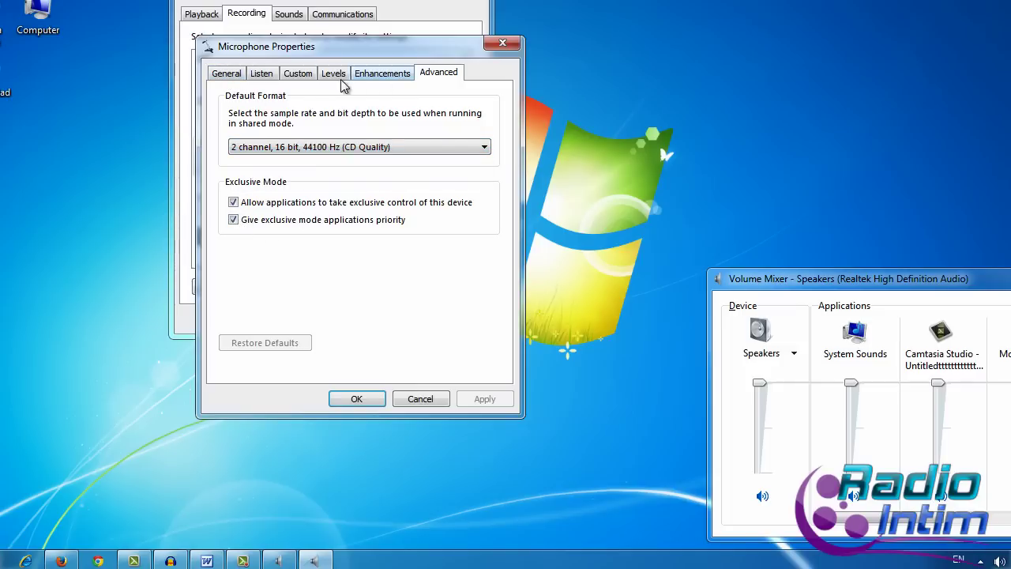
- Recheck the microphone's general, listen and boost settings and close its properties
click(227, 76)
click(261, 74)
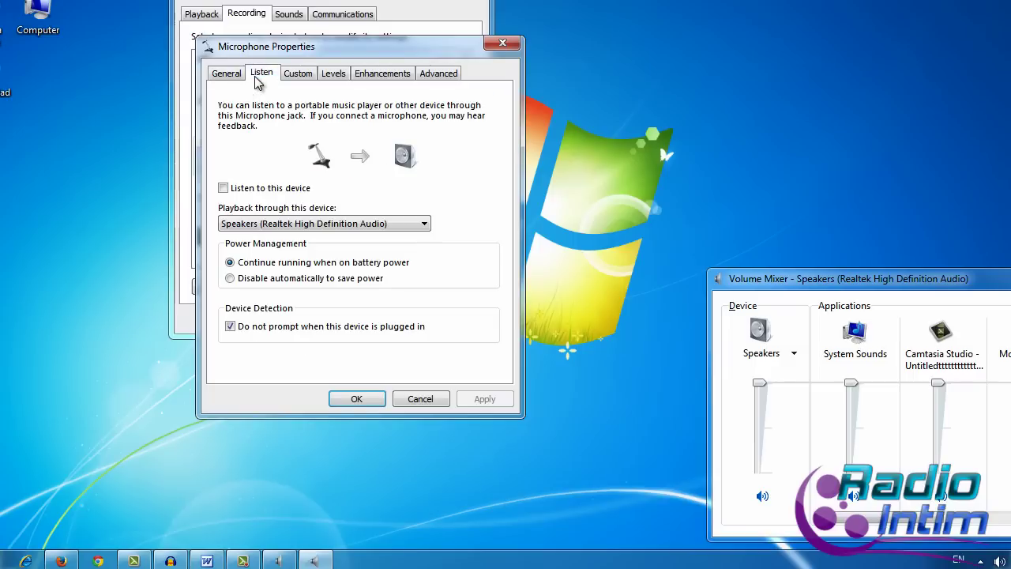
click(299, 75)
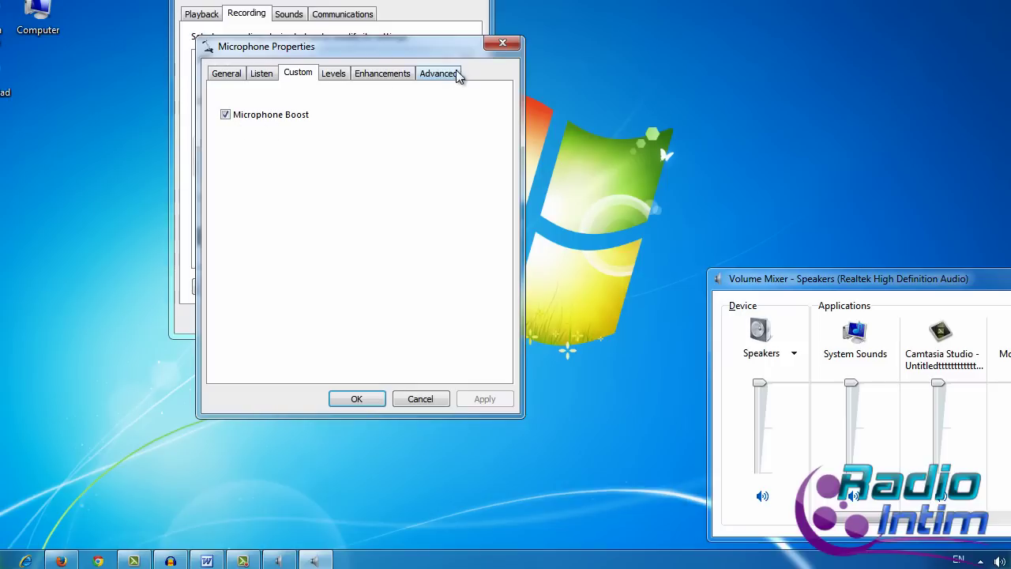
click(503, 44)
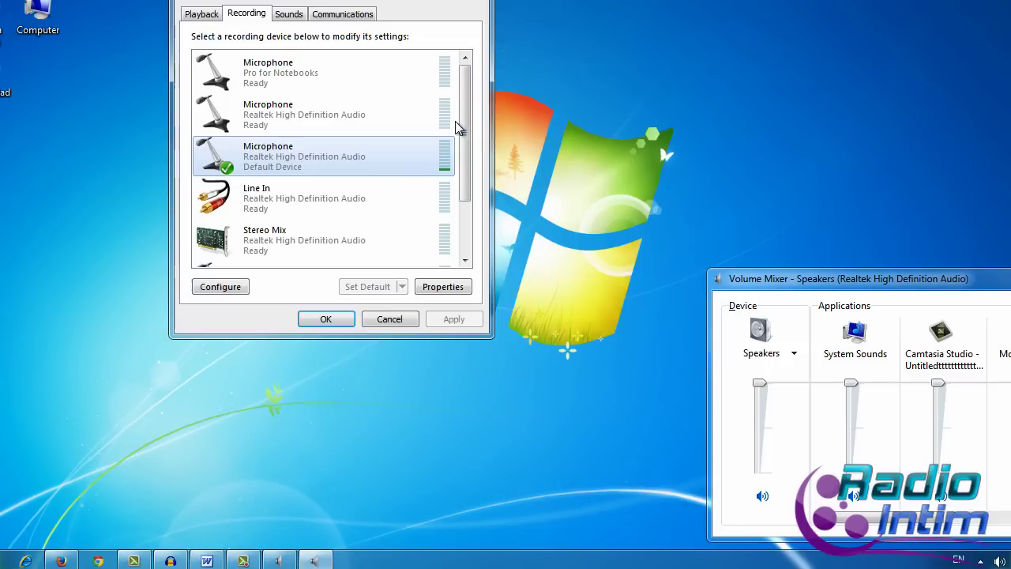
- Disable the Stereo Mix recording device and enable it again
drag(462, 140, 471, 202)
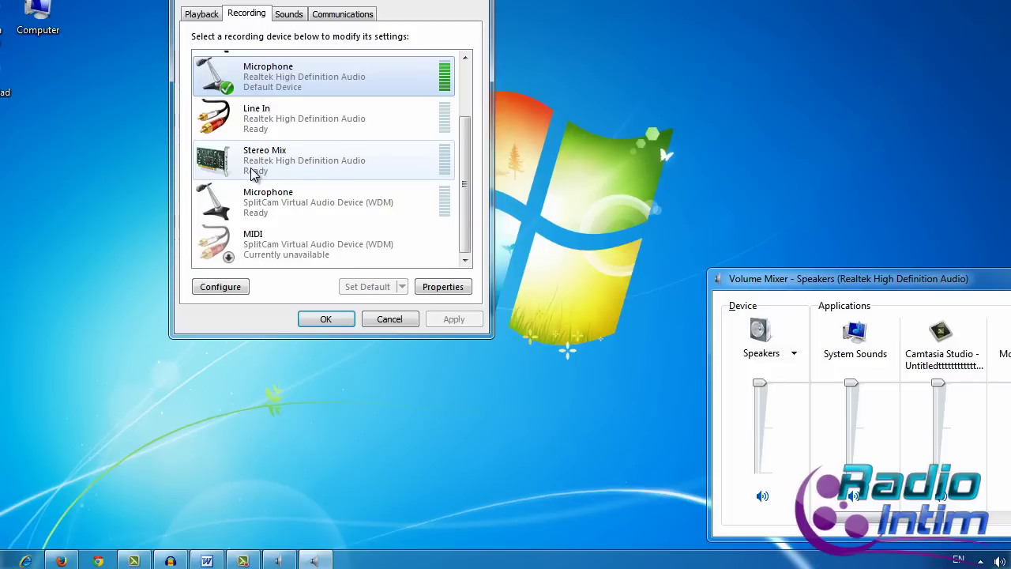
click(260, 170)
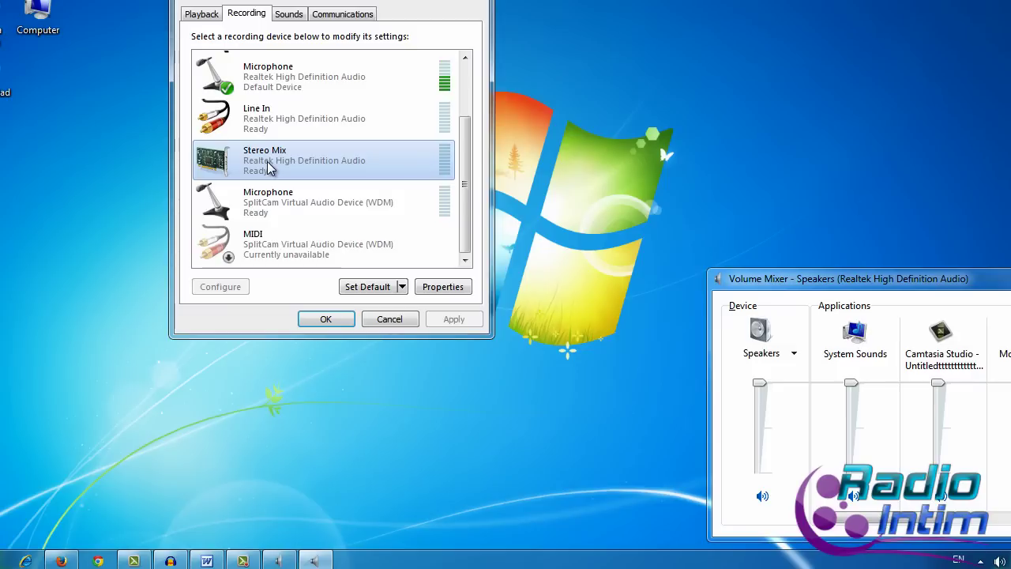
right_click(267, 167)
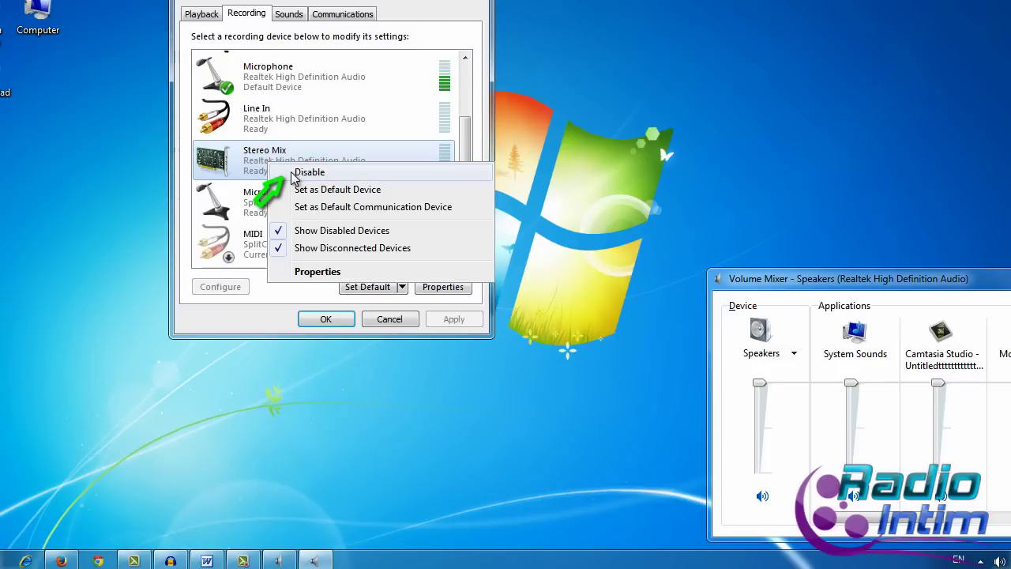
click(333, 175)
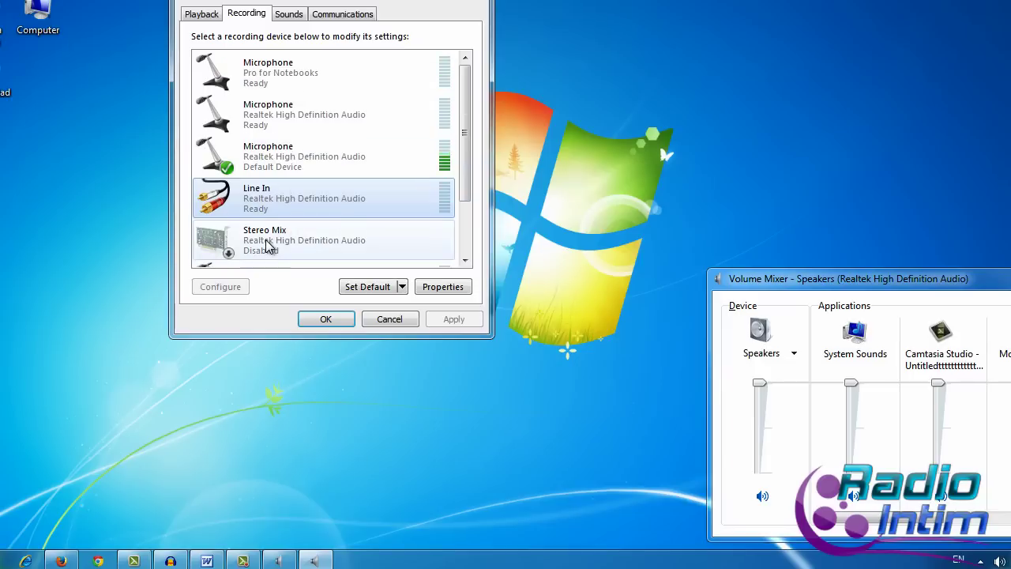
right_click(268, 246)
click(302, 251)
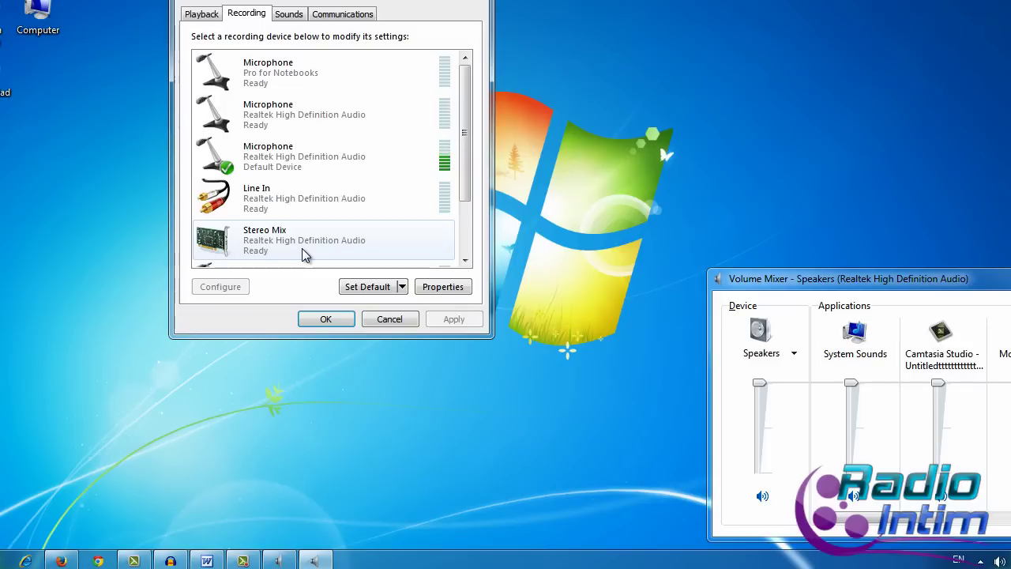
- Review the playback devices and the options for the Pro for Notebooks microphone and Stereo Mix, and close the Sound settings
click(200, 15)
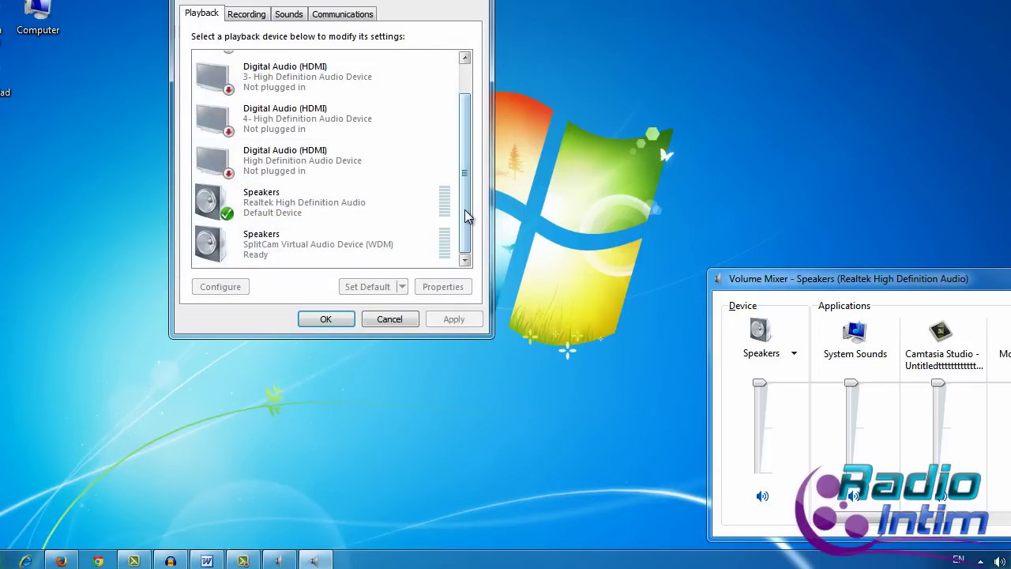
mouse_move(467, 214)
mouse_down()
mouse_move(466, 178)
mouse_move(466, 233)
mouse_up()
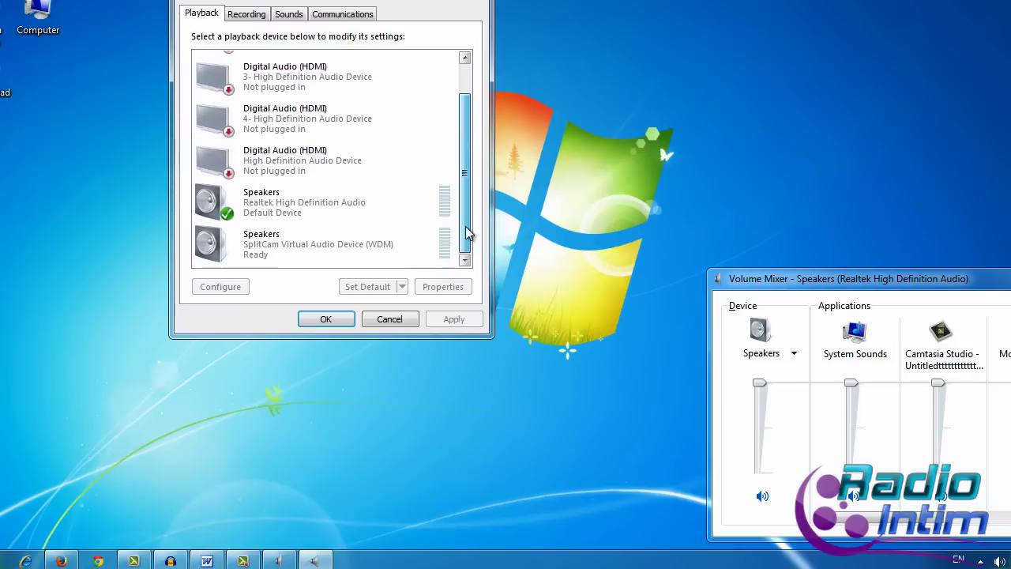
click(245, 15)
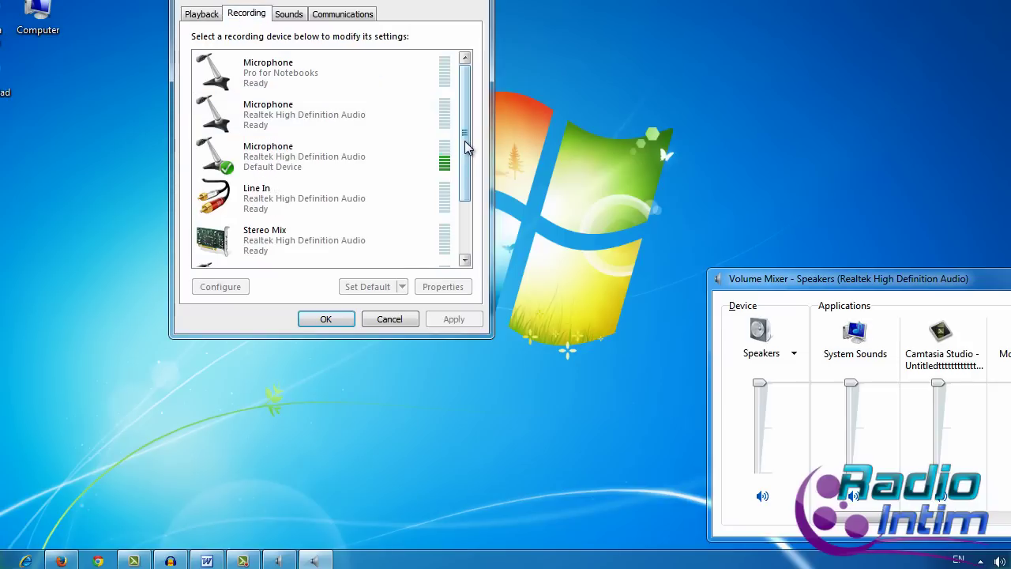
right_click(255, 78)
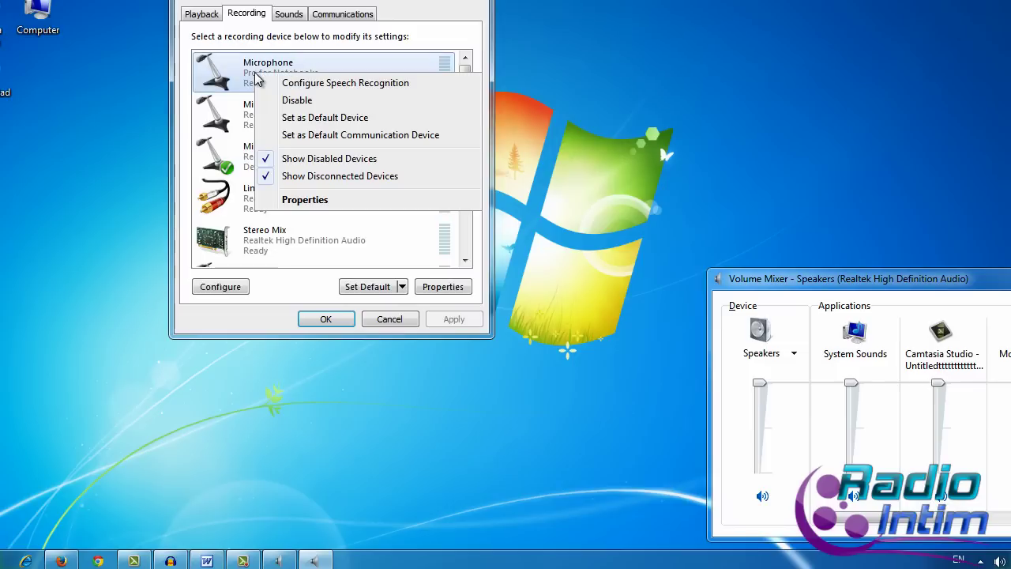
click(509, 57)
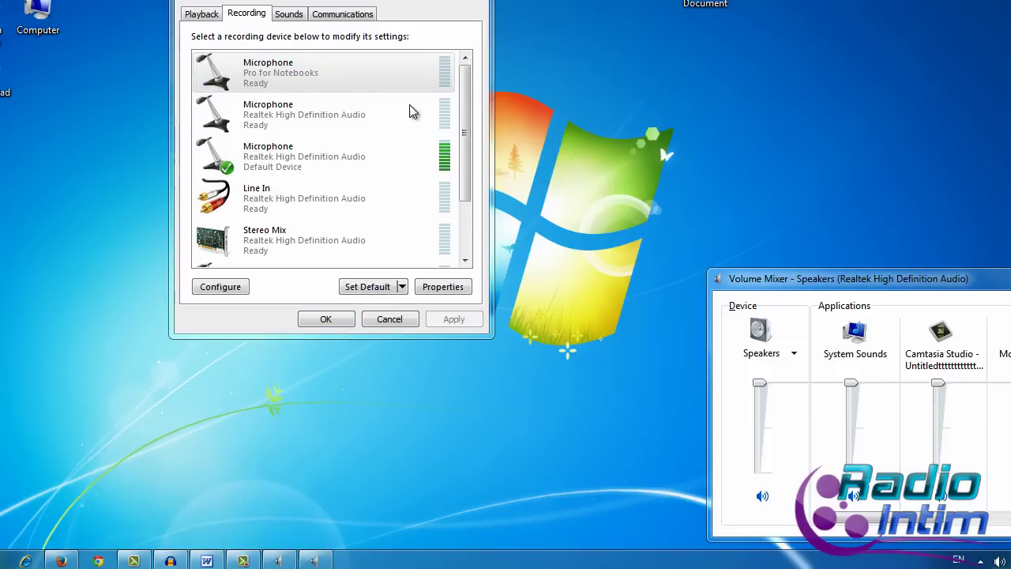
right_click(266, 245)
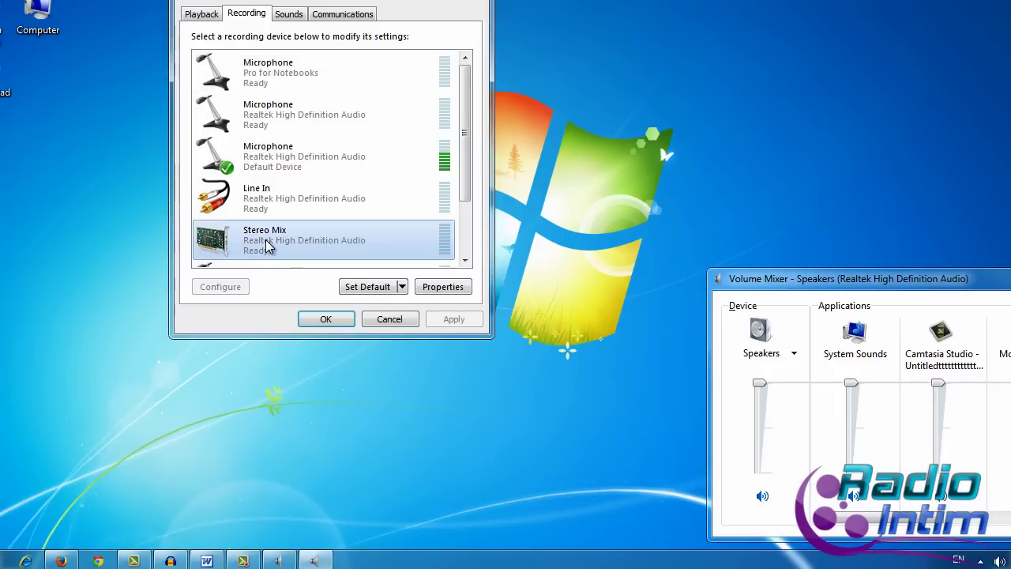
click(356, 238)
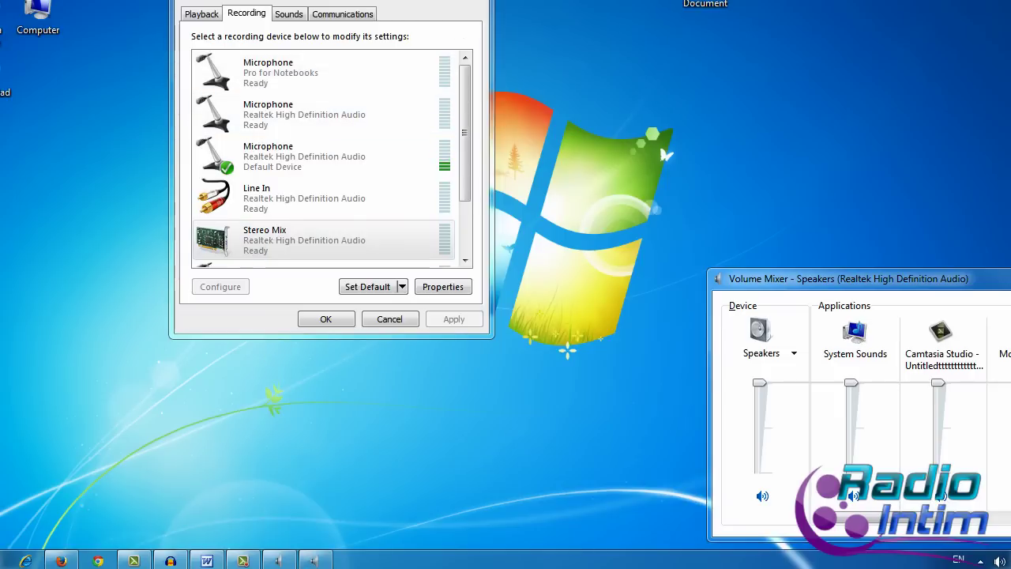
click(477, 2)
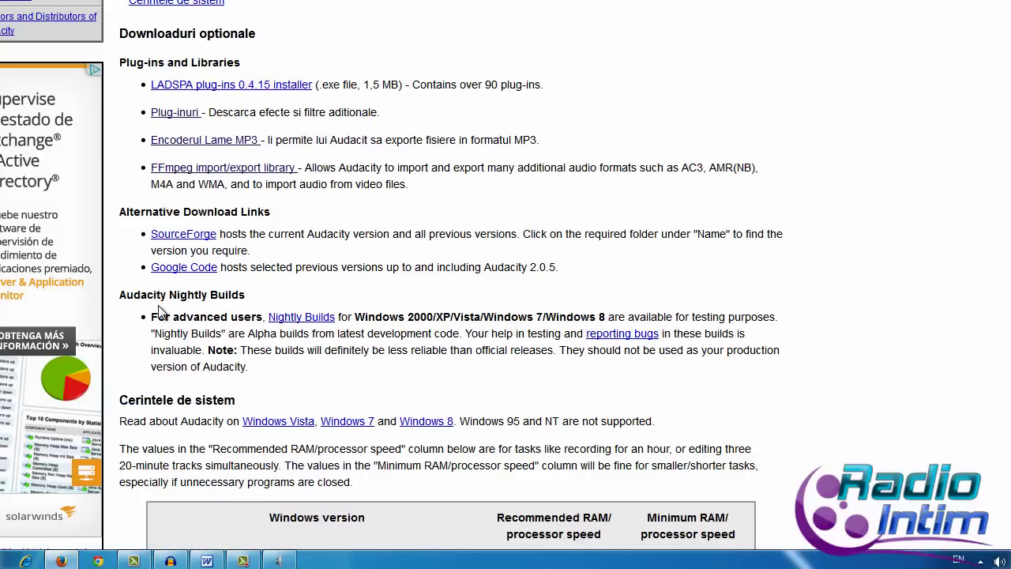
- Start downloading the Audacity 2.0.6 installer from the Windows downloads page and dismiss the save prompt
scroll(180, 57, up, 3)
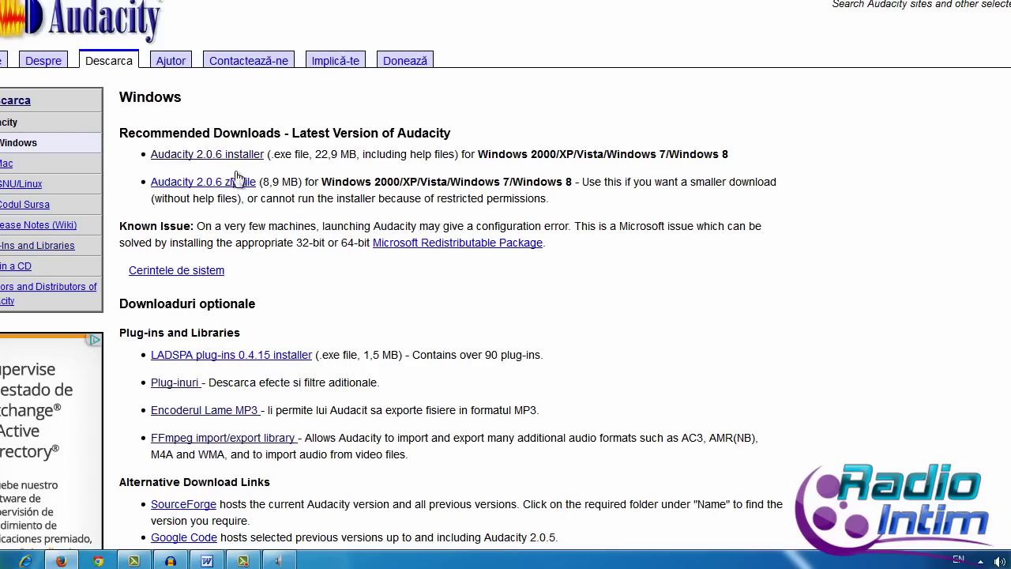
scroll(254, 199, down, 3)
scroll(254, 200, up, 2)
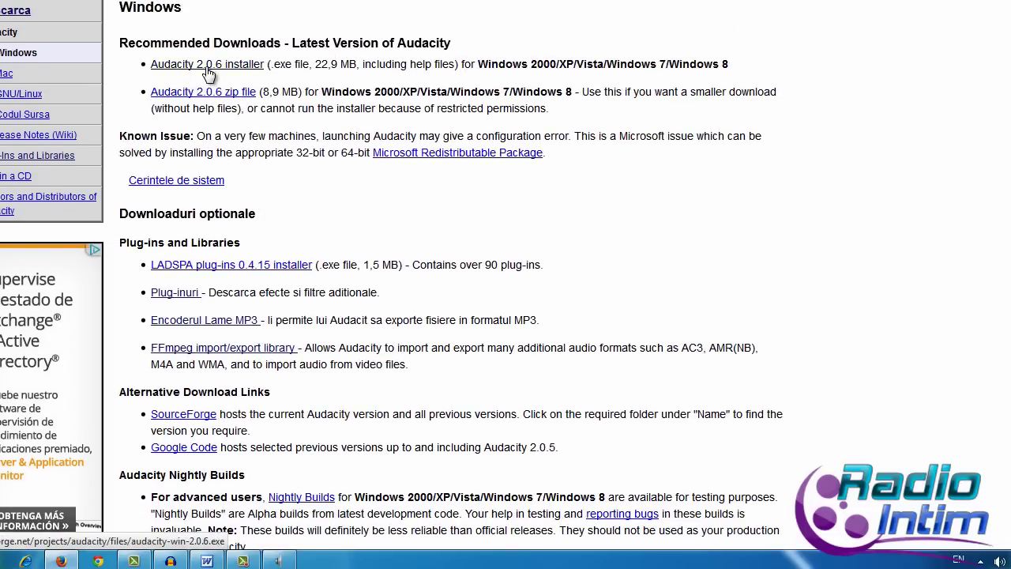
scroll(210, 73, down, 2)
scroll(241, 92, up, 3)
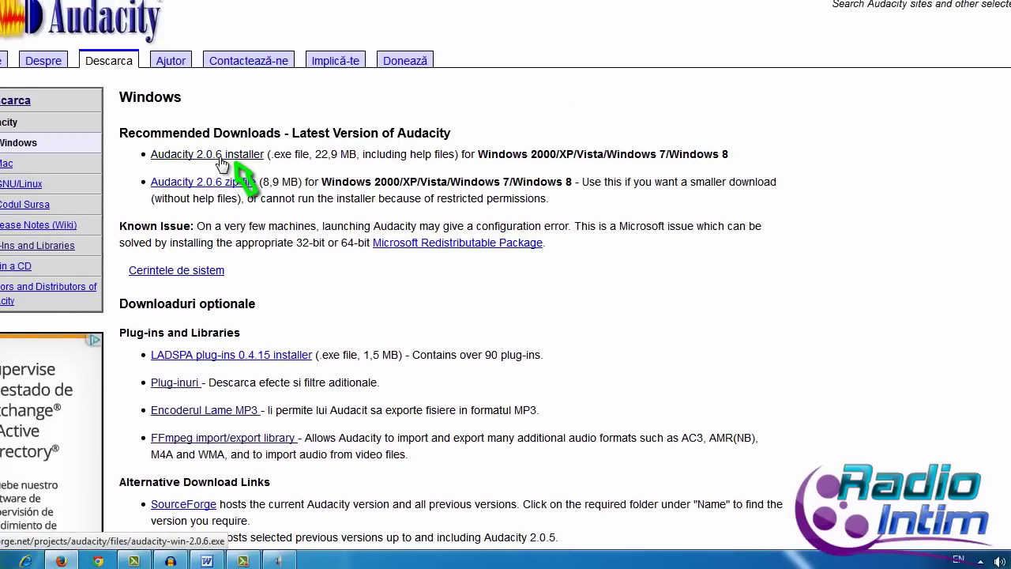
click(221, 161)
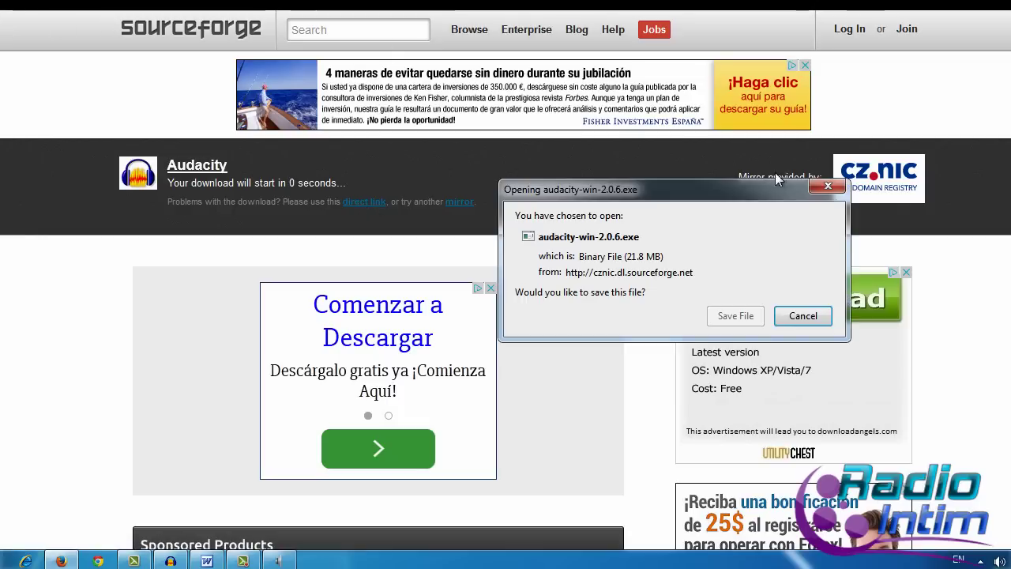
click(825, 188)
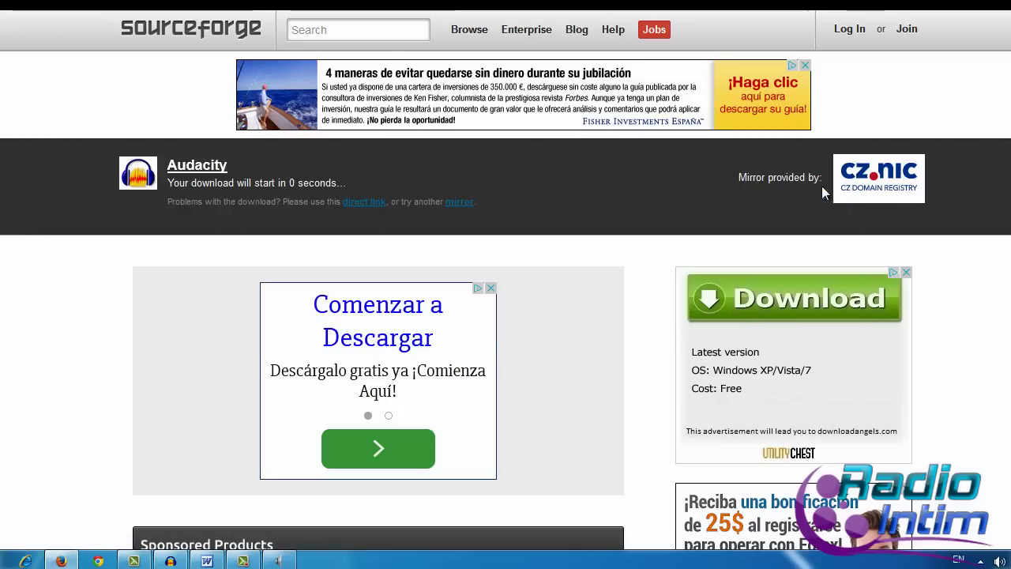
- Return to the Audacity Windows downloads page, start downloading the LADSPA plug-ins 0.4.15 installer, and dismiss the save prompt
key(alt+Left)
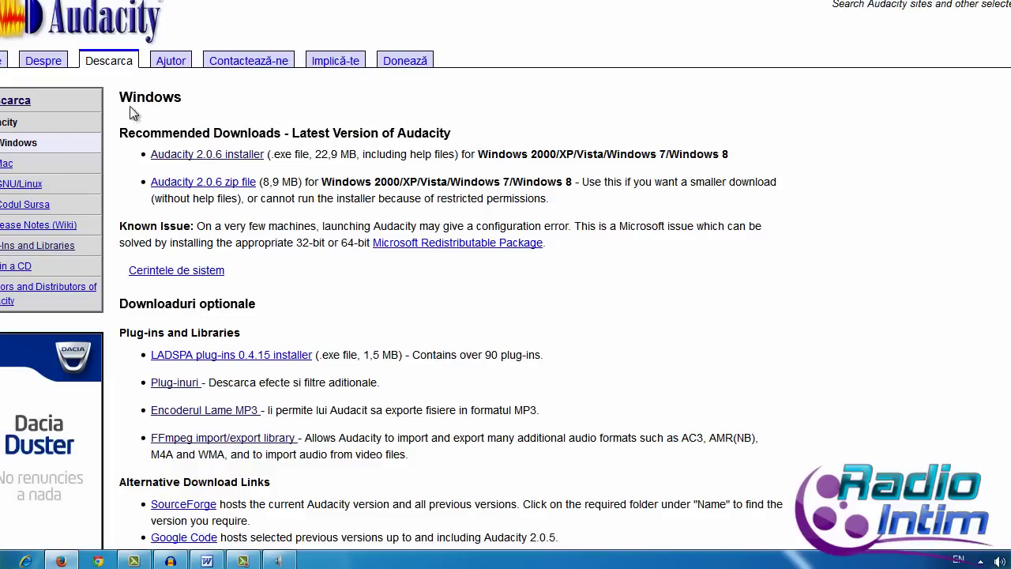
scroll(167, 152, down, 4)
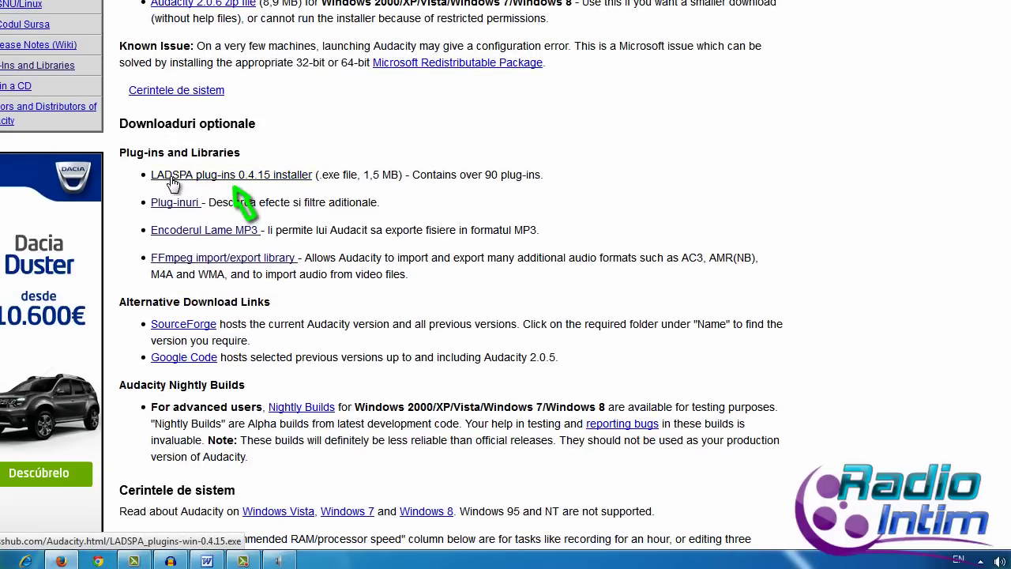
click(200, 175)
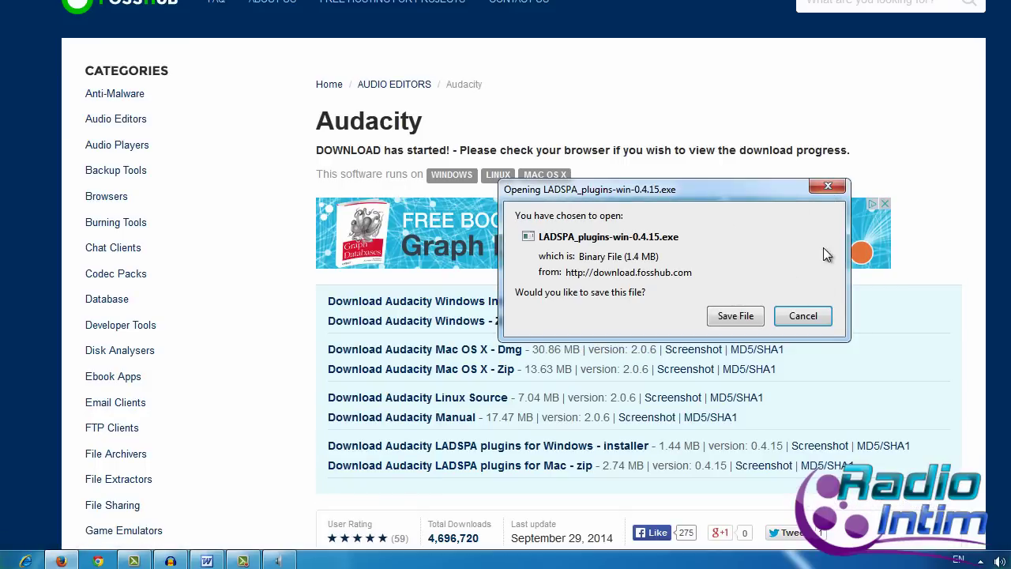
click(827, 187)
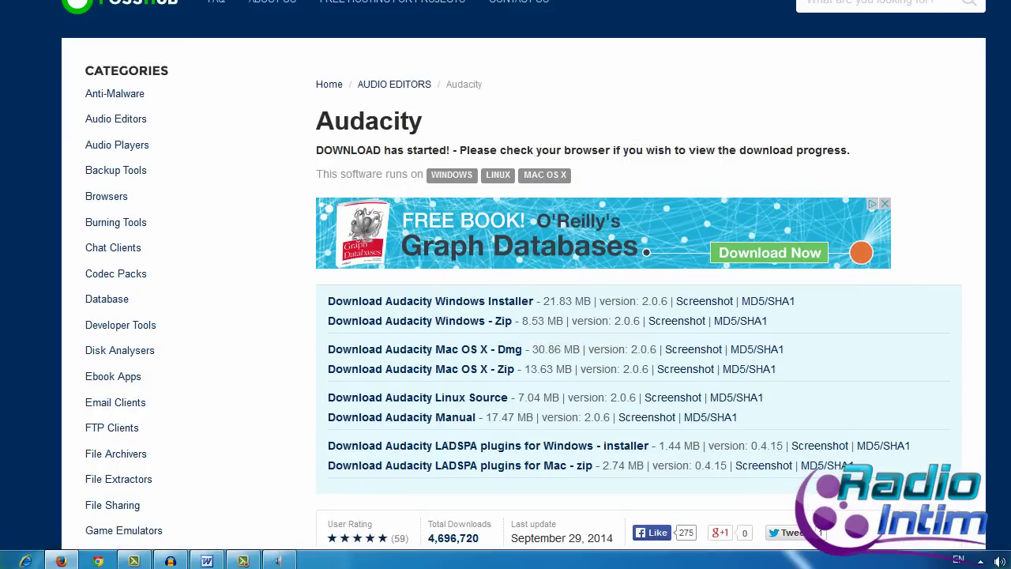
- Open the Lame MP3 encoder link from the Audacity downloads page and review its Windows installation instructions
key(alt+Left)
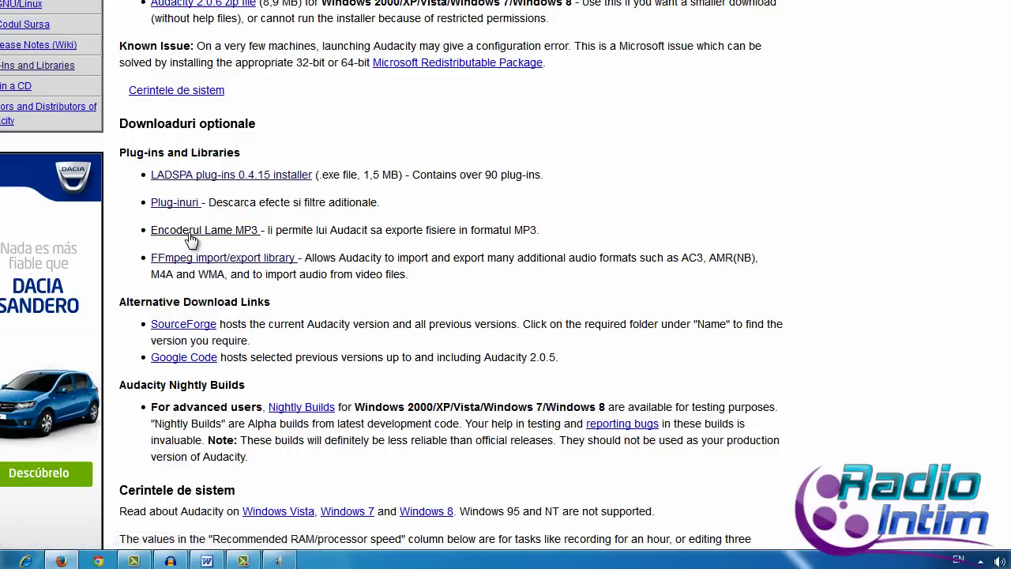
click(193, 238)
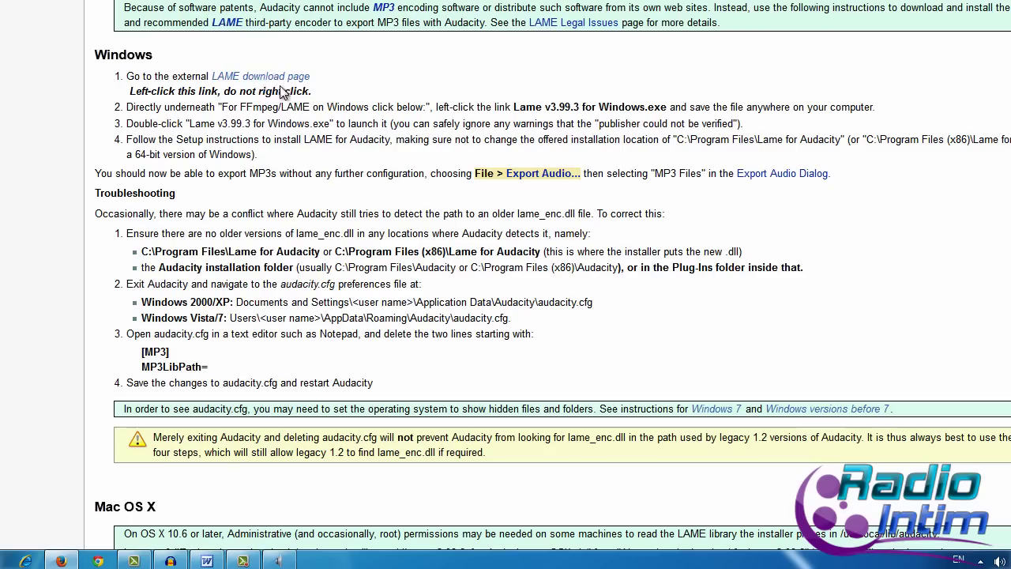
scroll(270, 95, up, 20)
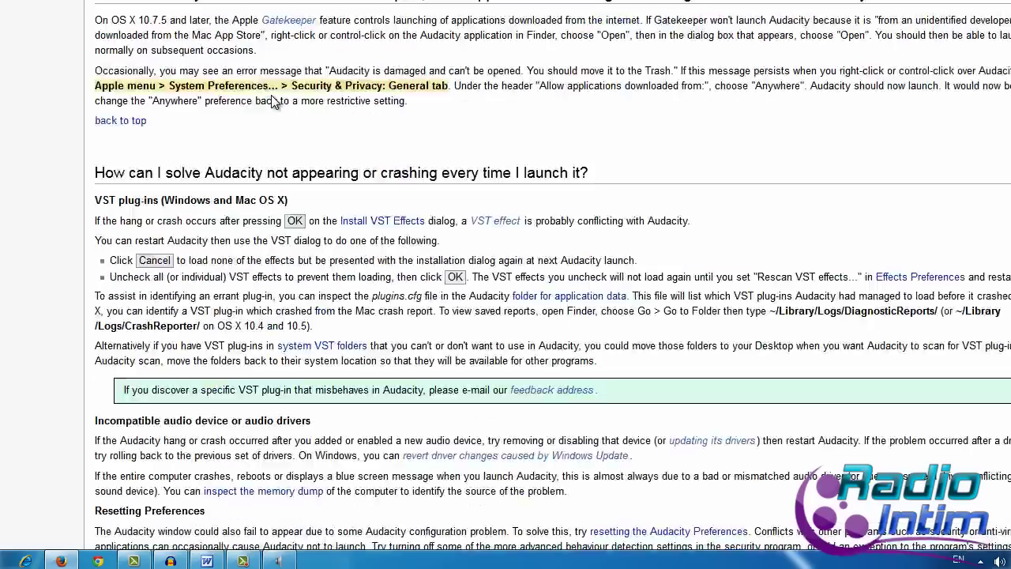
scroll(270, 101, up, 9)
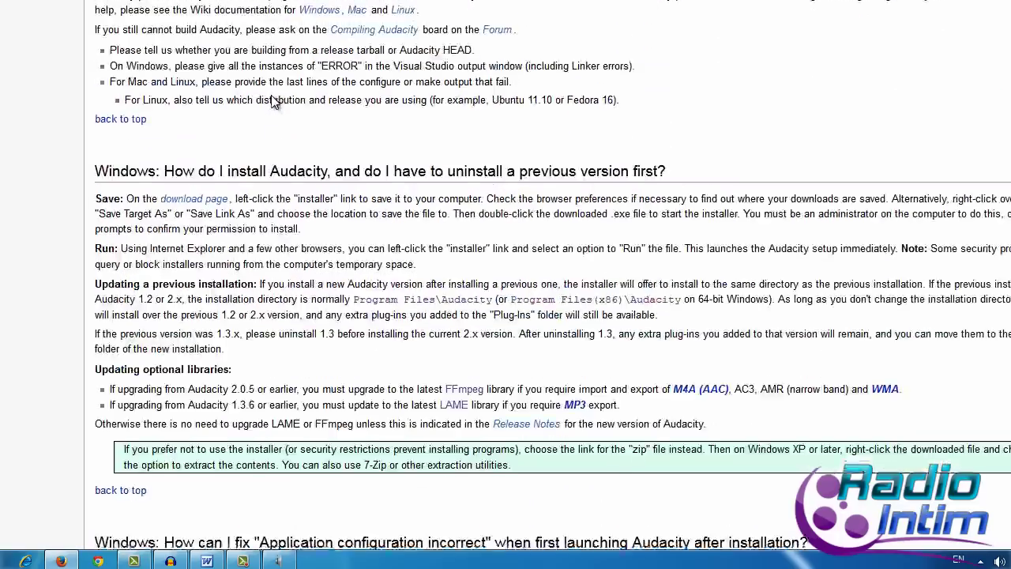
scroll(272, 107, down, 8)
scroll(271, 100, down, 15)
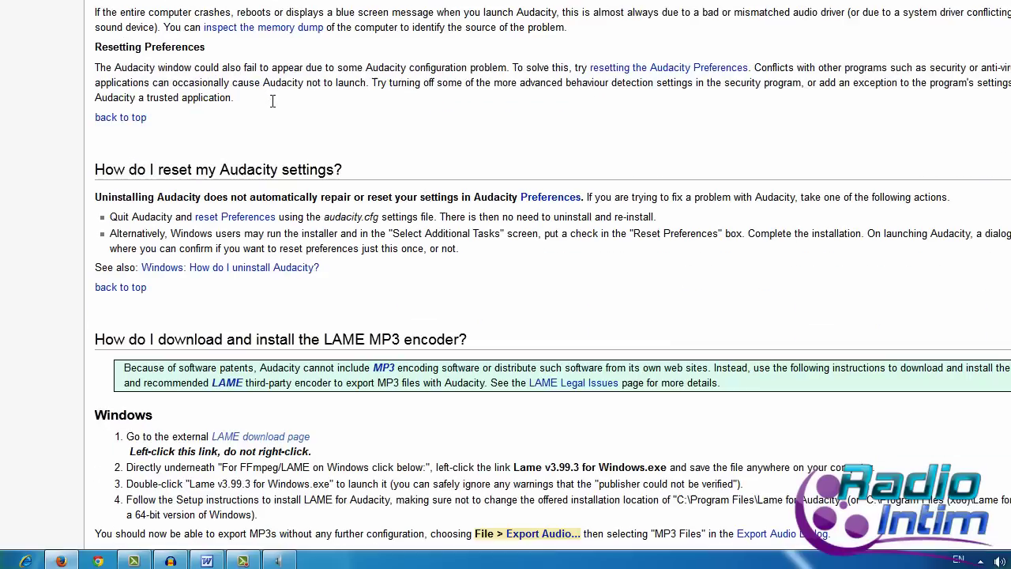
scroll(271, 100, down, 5)
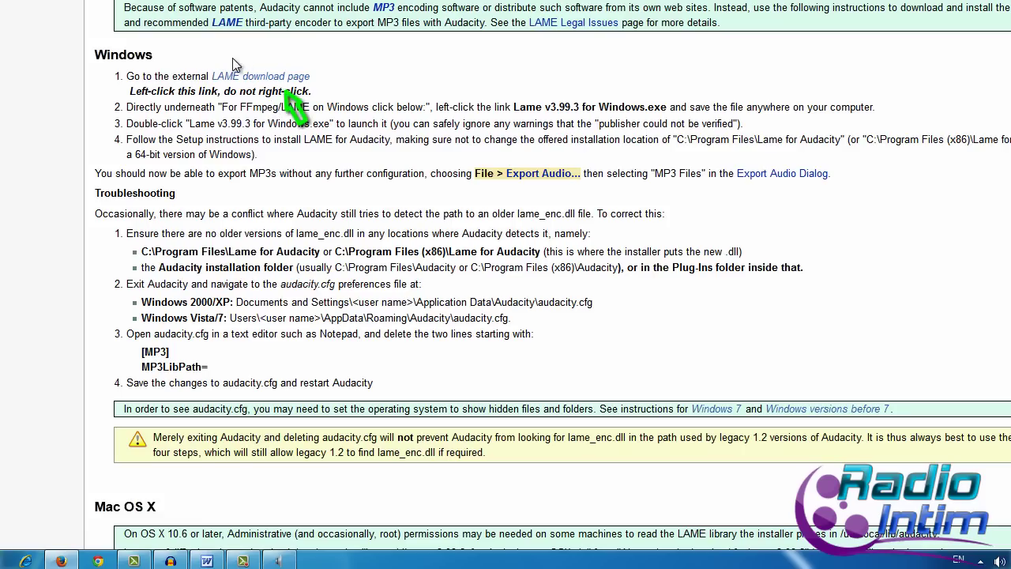
- Go to the external LAME download page, start downloading Lame_v3.99.3_for_Windows.exe, and dismiss the save prompt
click(254, 77)
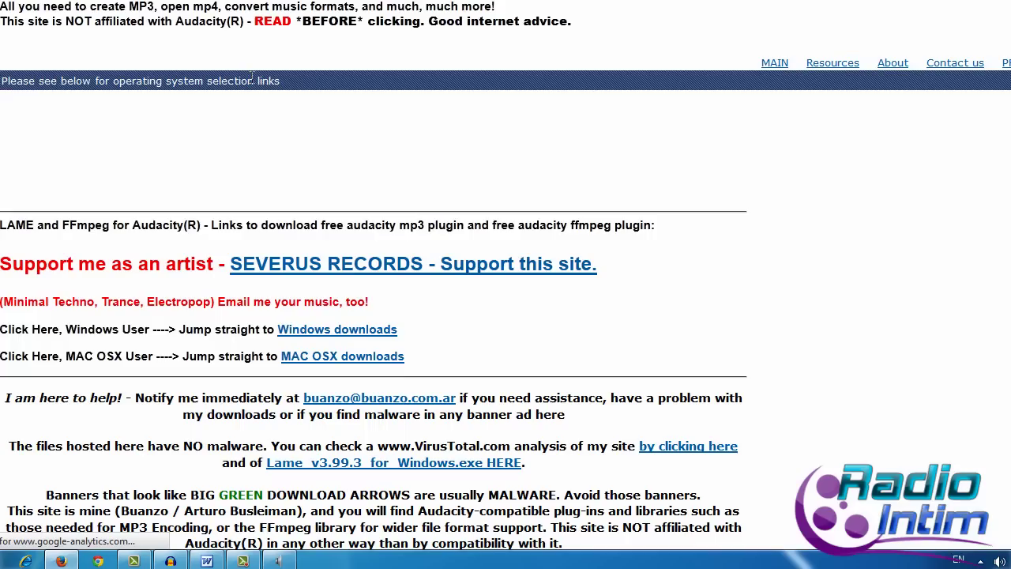
scroll(357, 284, down, 10)
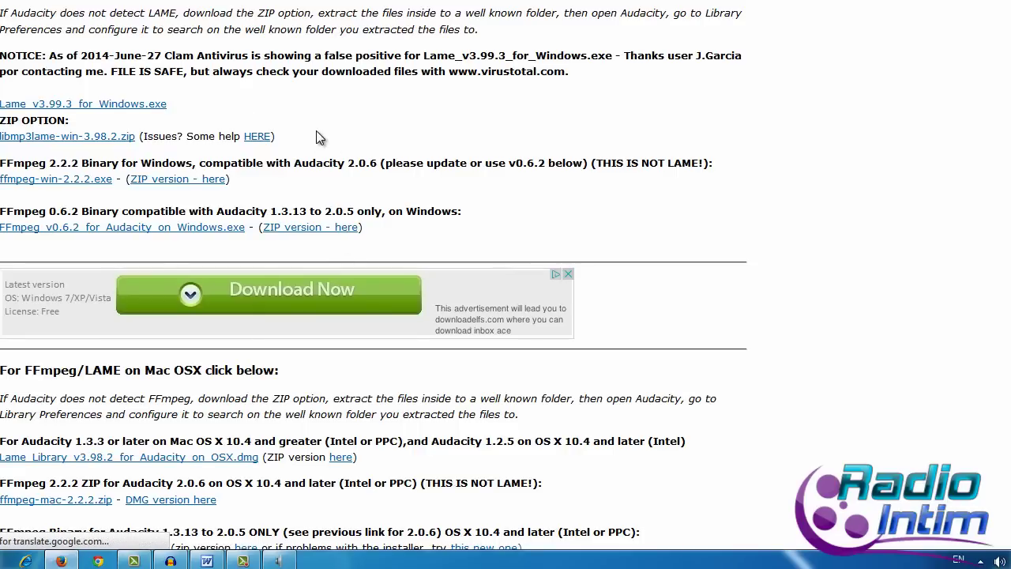
click(105, 105)
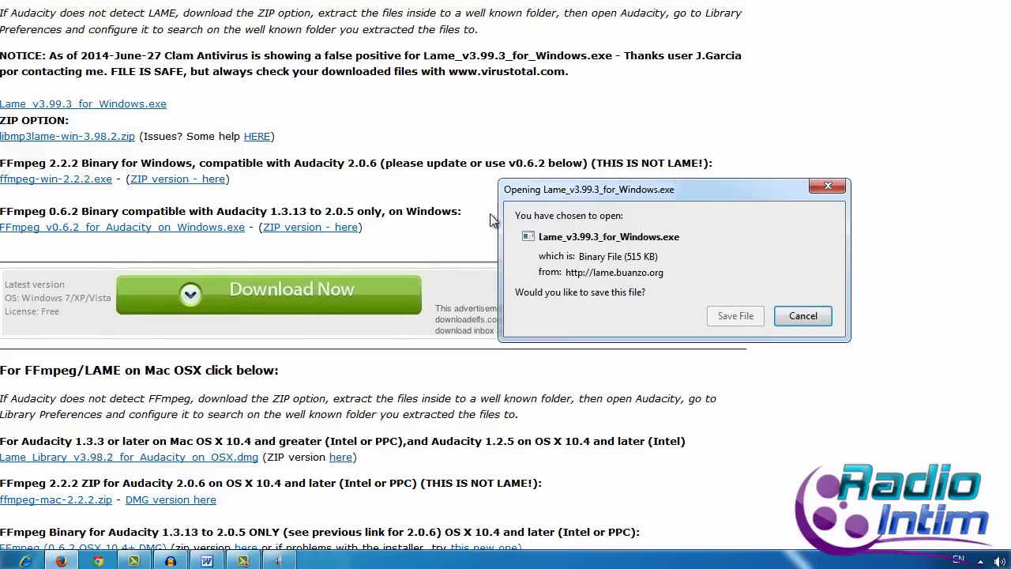
click(829, 190)
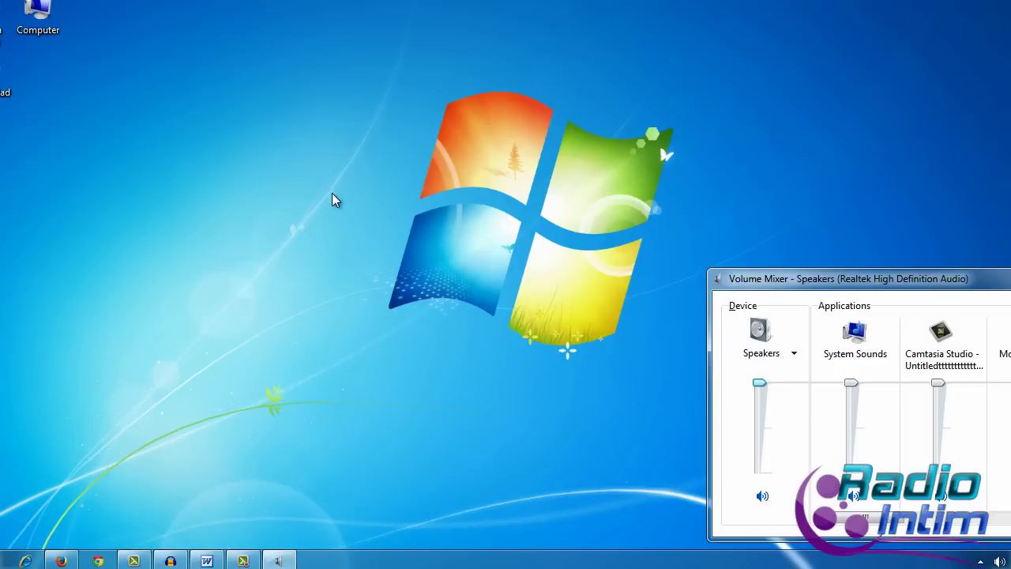
- Switch to Audacity and reposition its window so the title bar is fully visible
click(170, 560)
drag(425, 61, 391, 1)
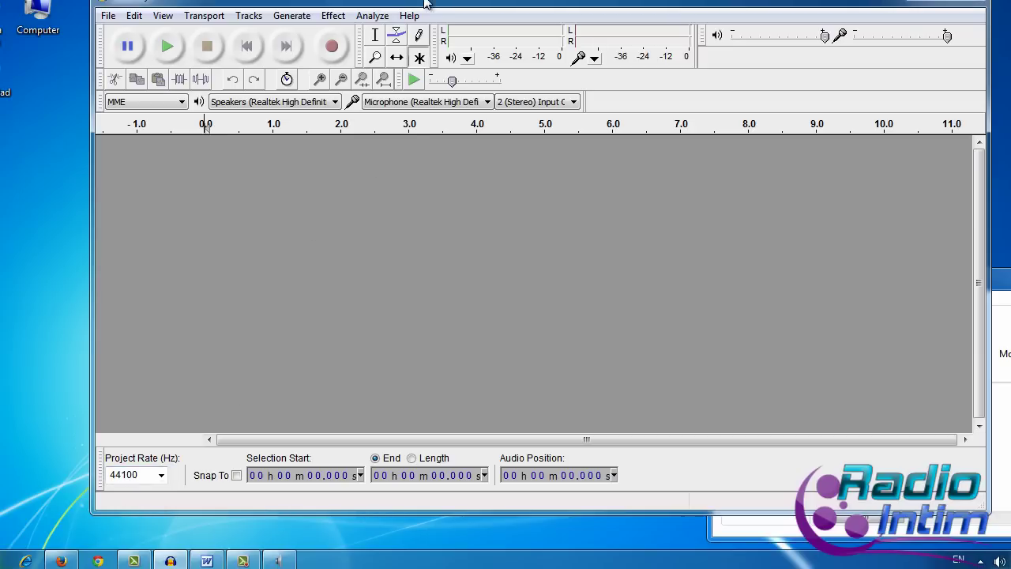
drag(425, 3, 423, 38)
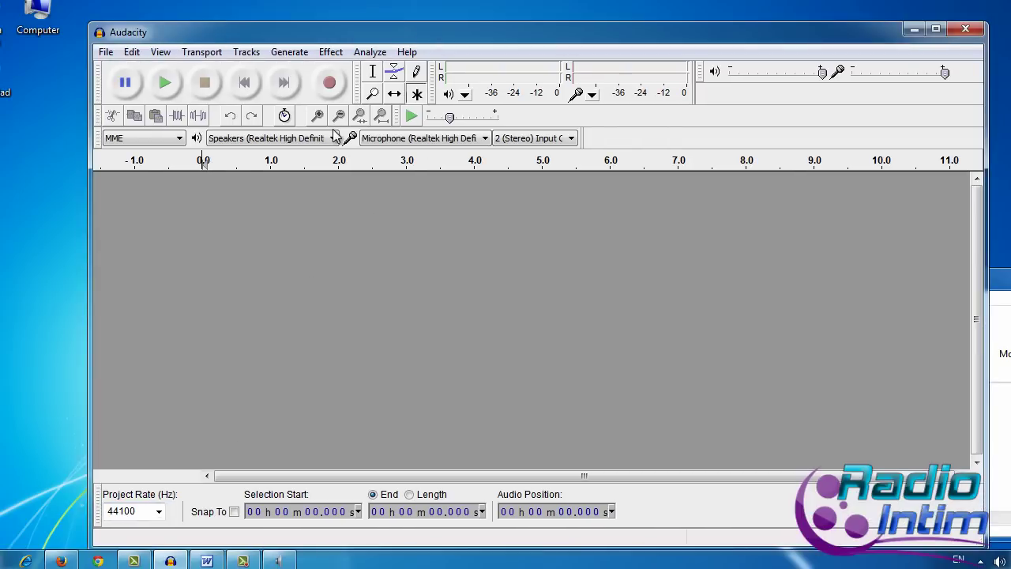
- Record a voice clip about 5 seconds long from the microphone and play it back
click(330, 83)
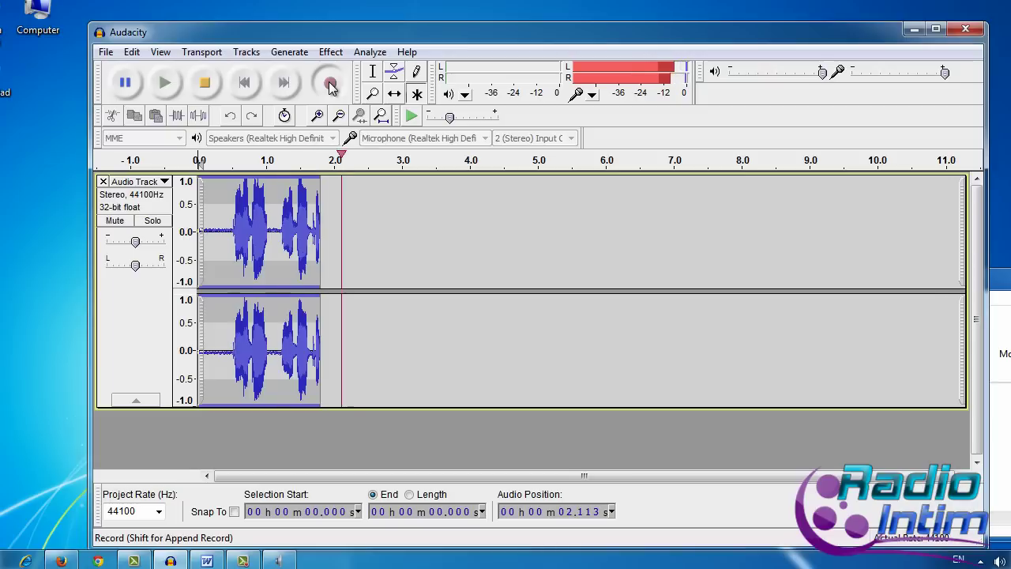
click(205, 82)
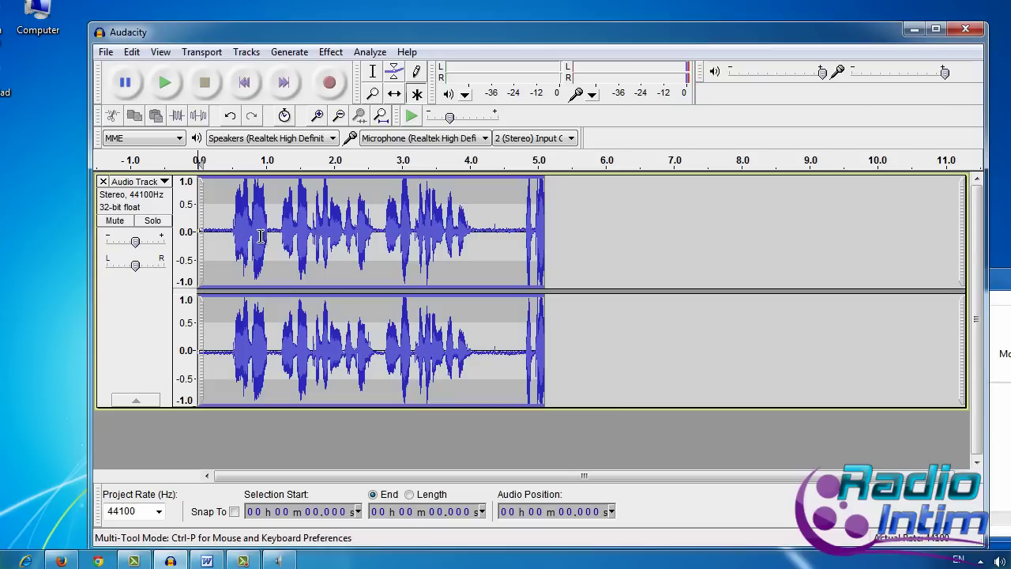
click(164, 82)
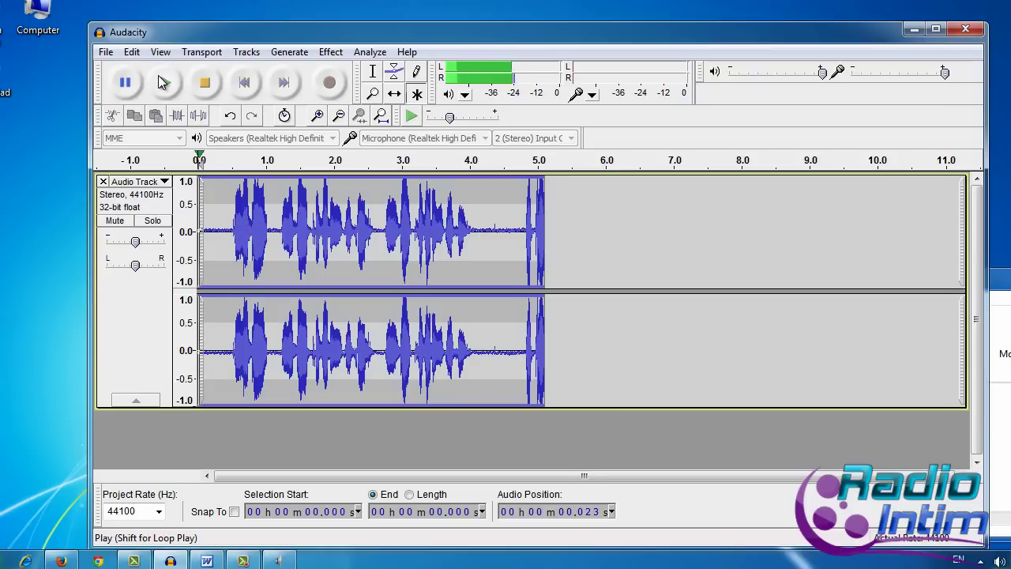
click(206, 81)
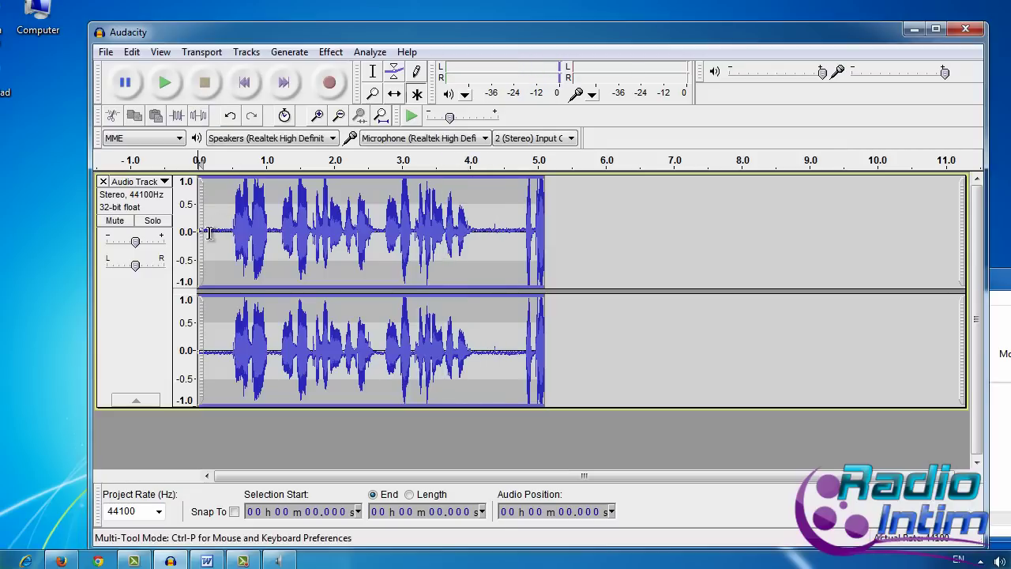
- Select the silent stretch from about 0.19 to 0.29 s before the first words and capture it as the Noise Removal profile
drag(209, 232, 224, 233)
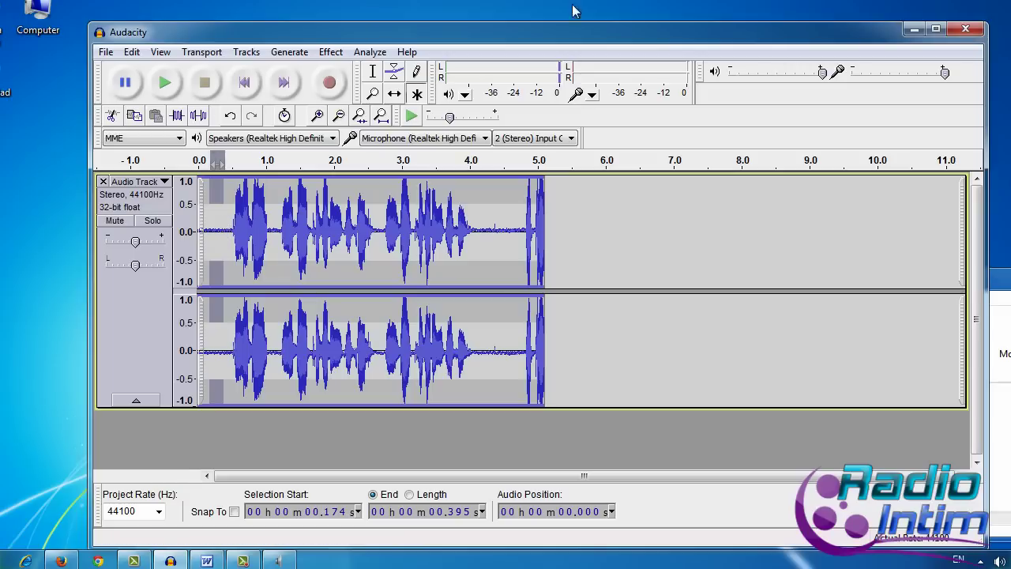
click(318, 116)
click(318, 116)
click(318, 116)
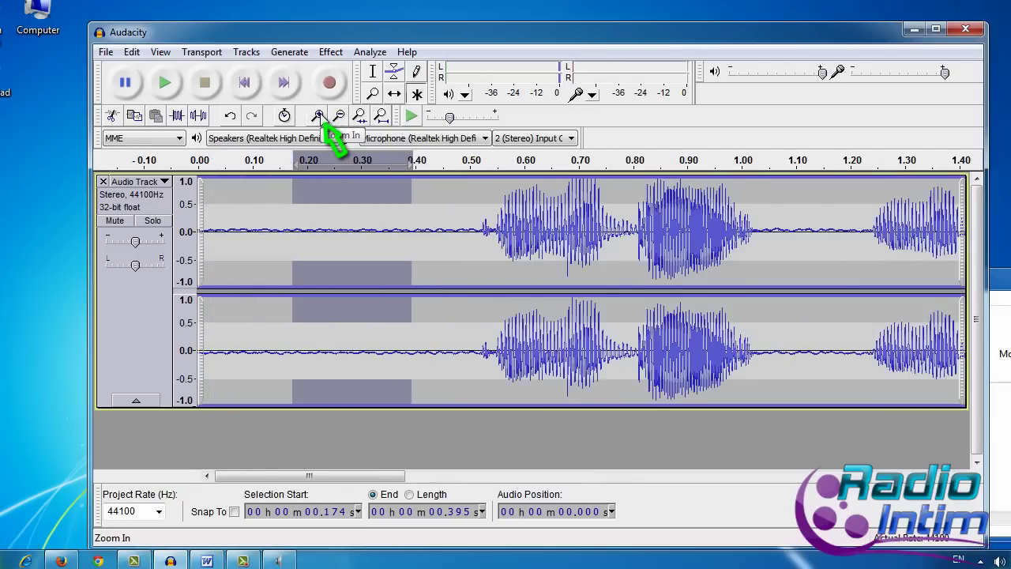
click(318, 116)
drag(325, 231, 624, 244)
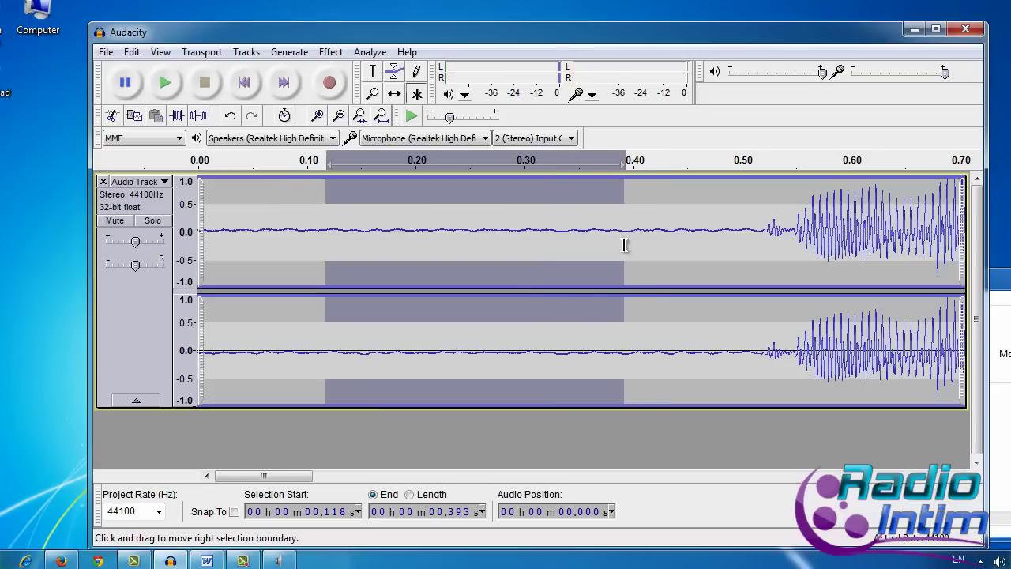
drag(293, 232, 516, 239)
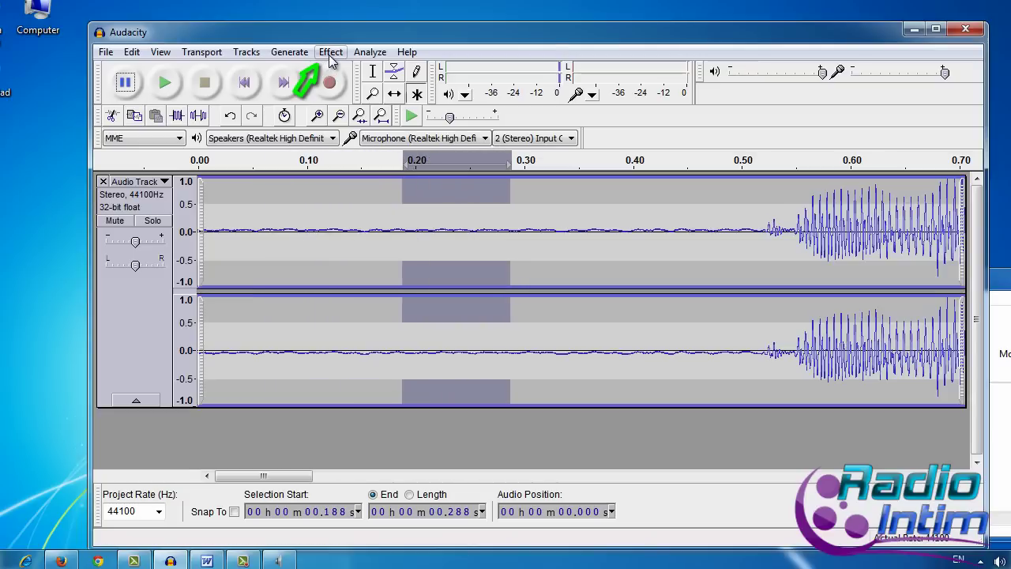
click(331, 54)
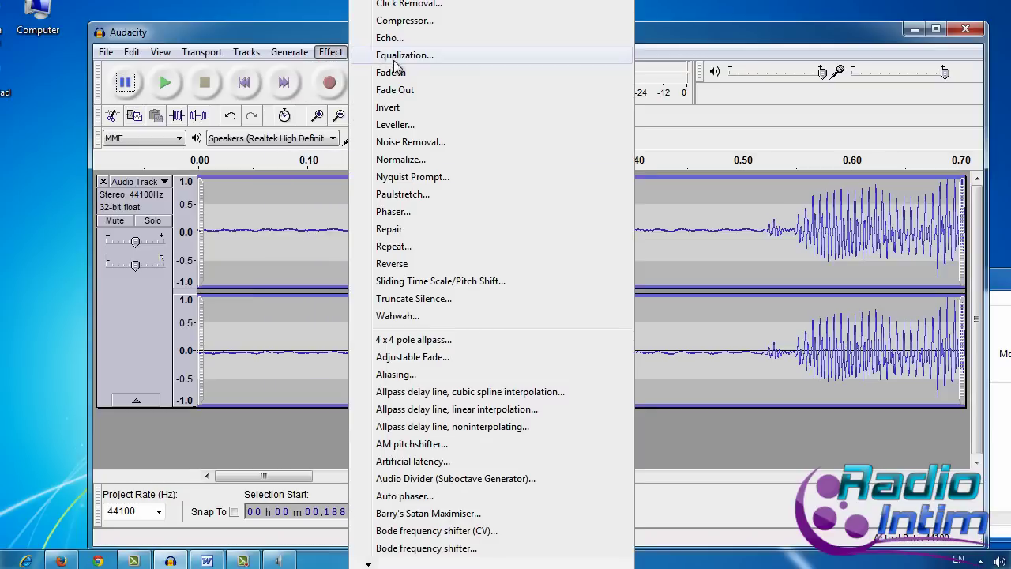
click(414, 146)
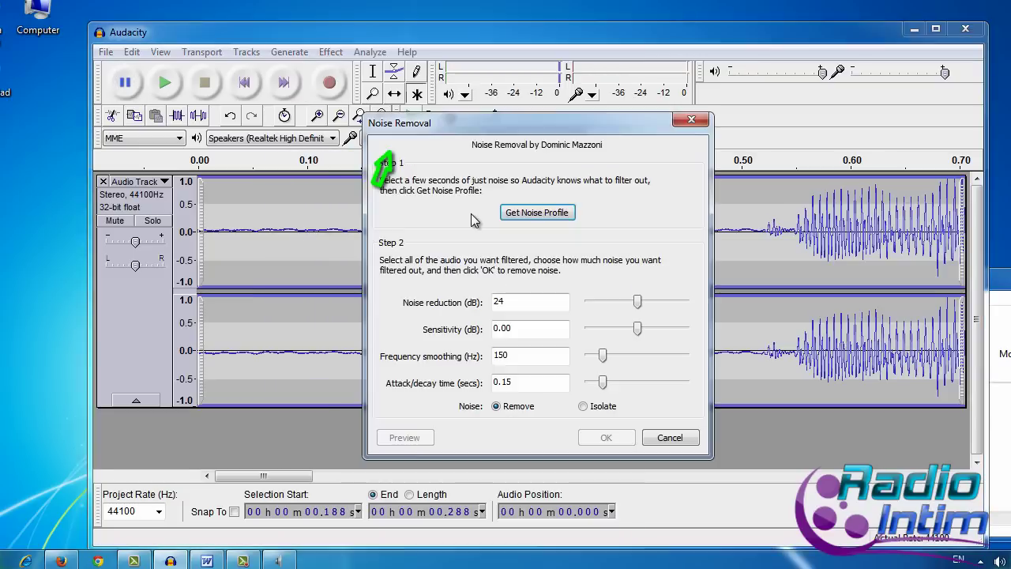
click(526, 214)
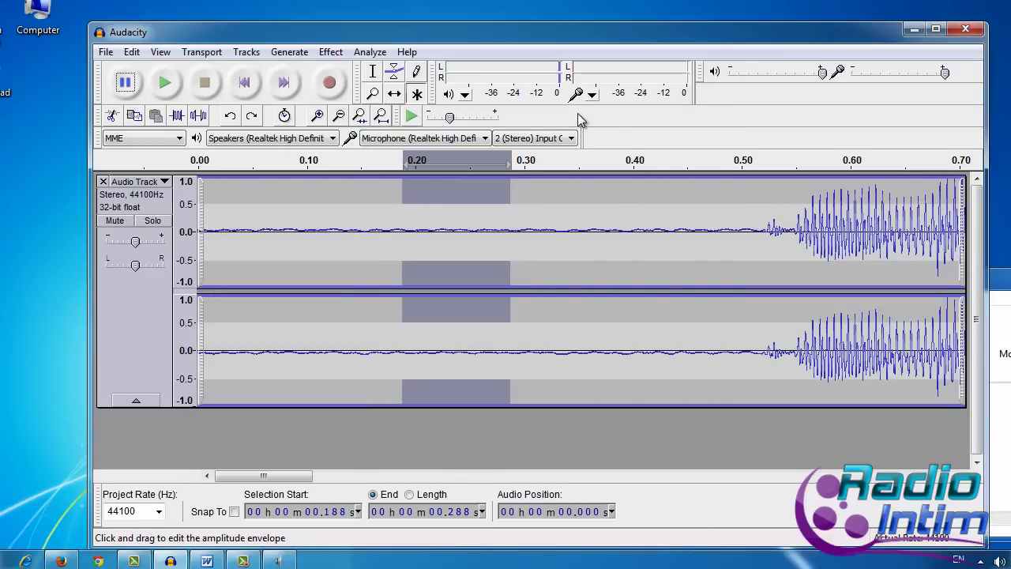
- Apply Noise Removal to the entire voice track with 24 dB noise reduction, and play the result from about 0.26 s
click(340, 117)
click(340, 117)
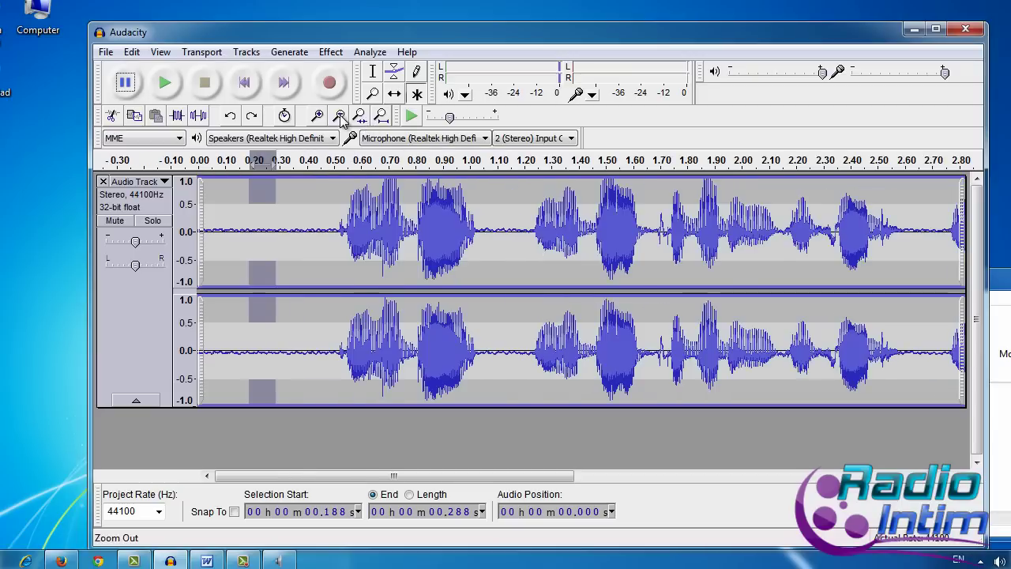
click(339, 117)
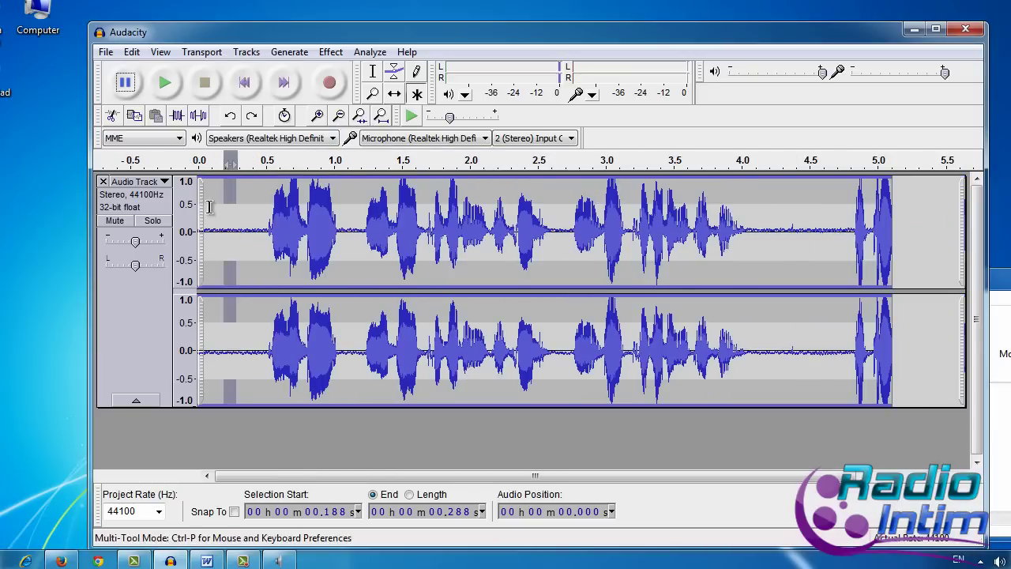
click(235, 197)
click(249, 213)
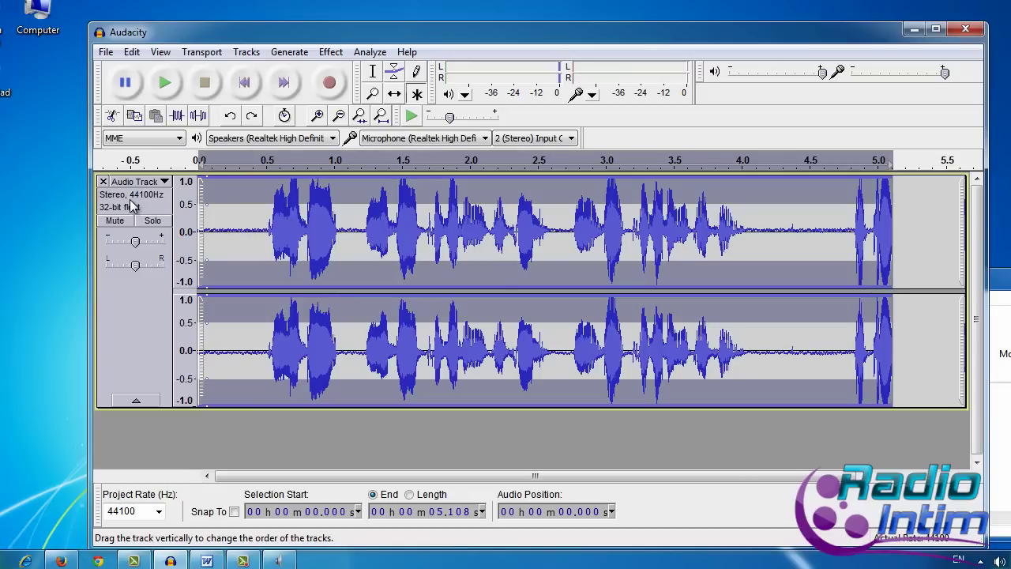
click(250, 188)
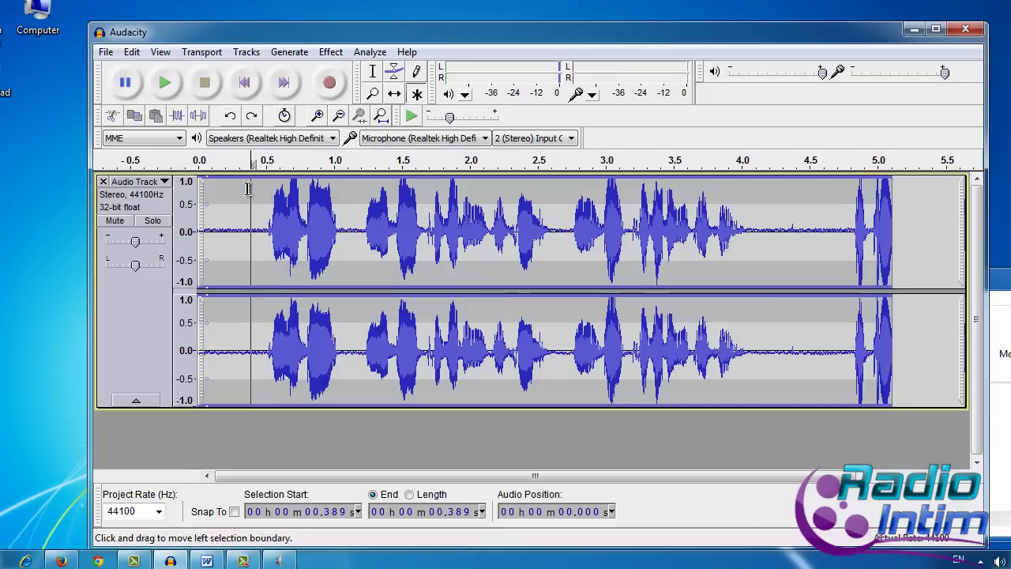
click(147, 207)
click(239, 197)
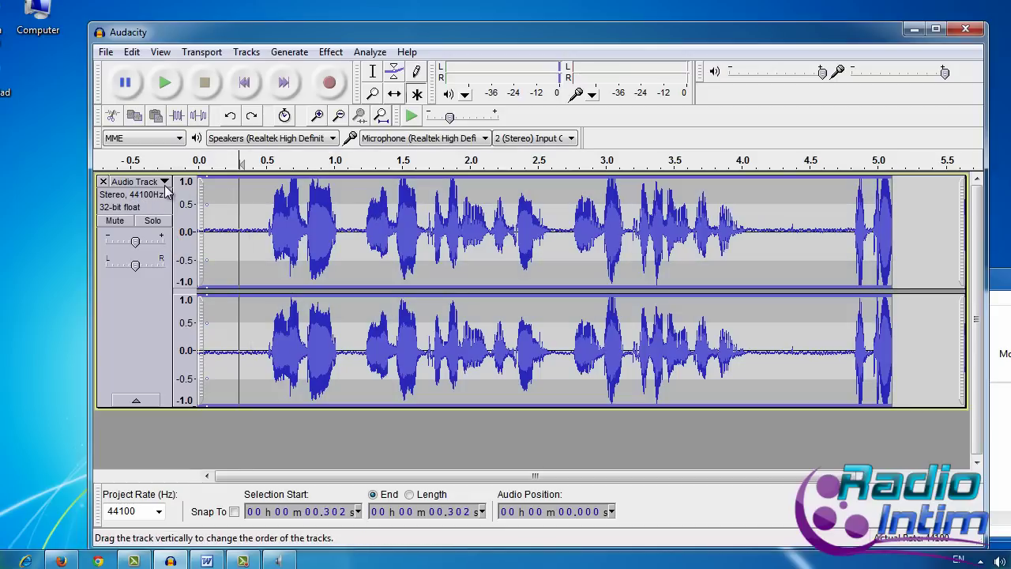
click(137, 203)
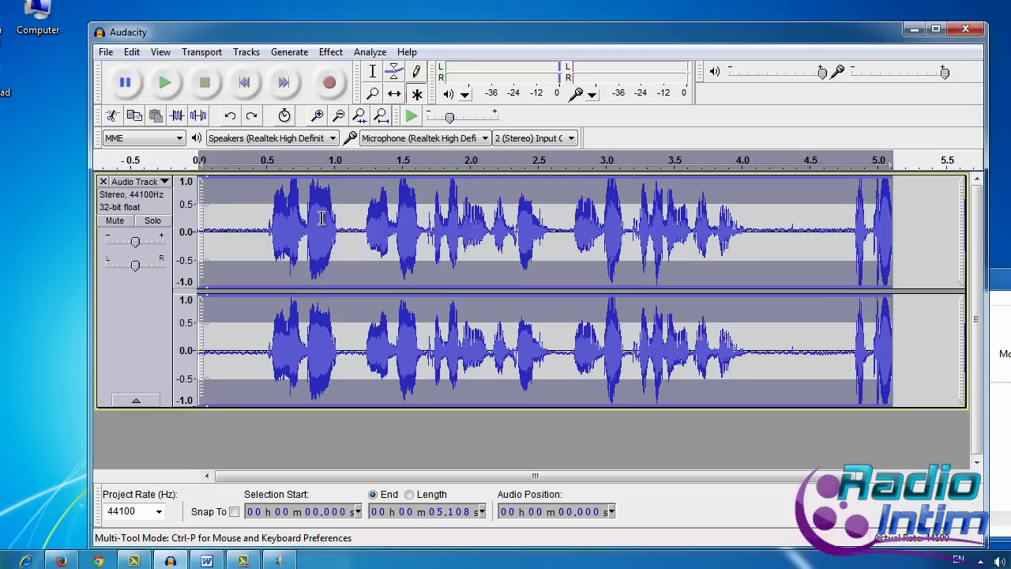
click(329, 55)
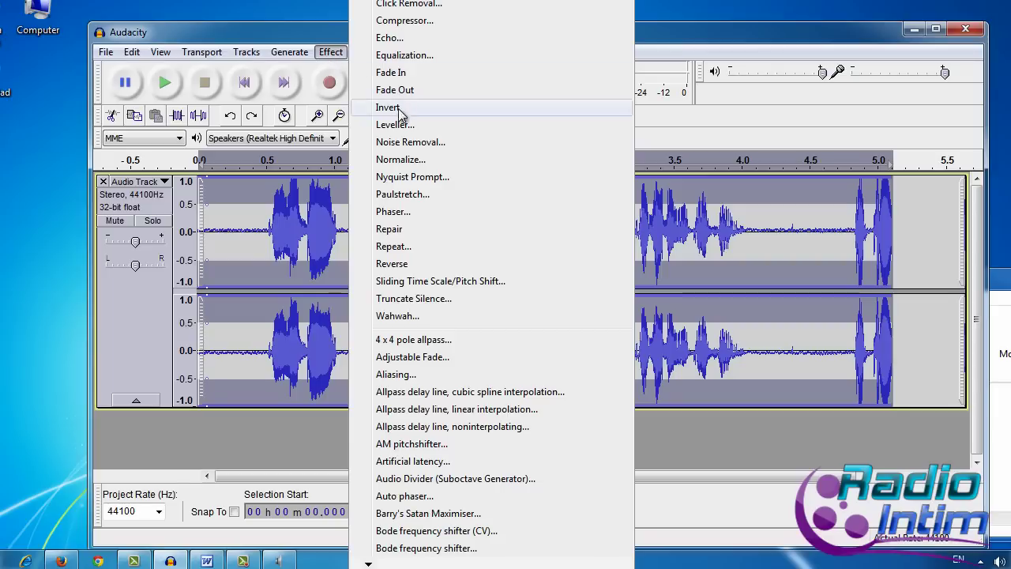
click(432, 144)
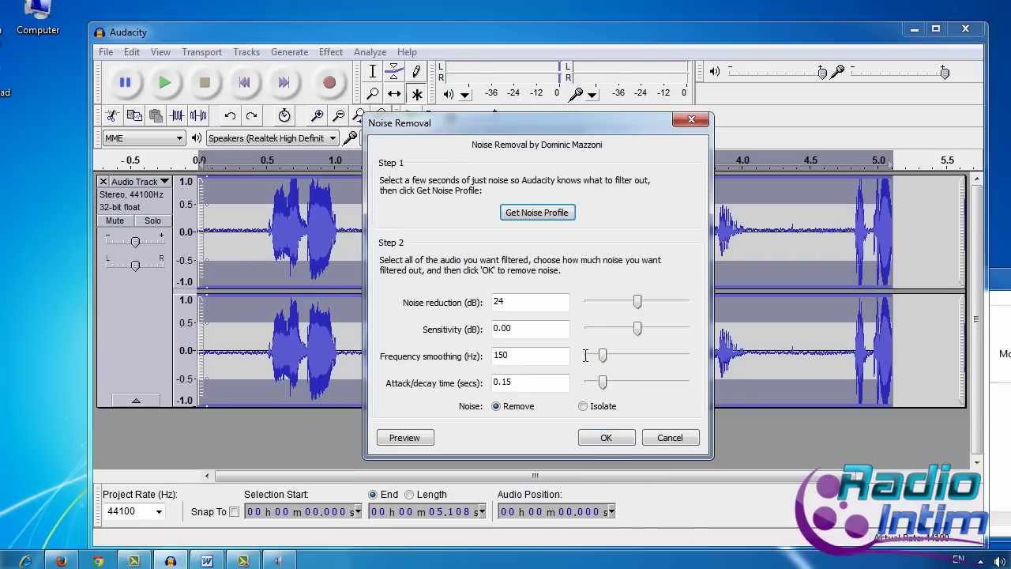
click(606, 438)
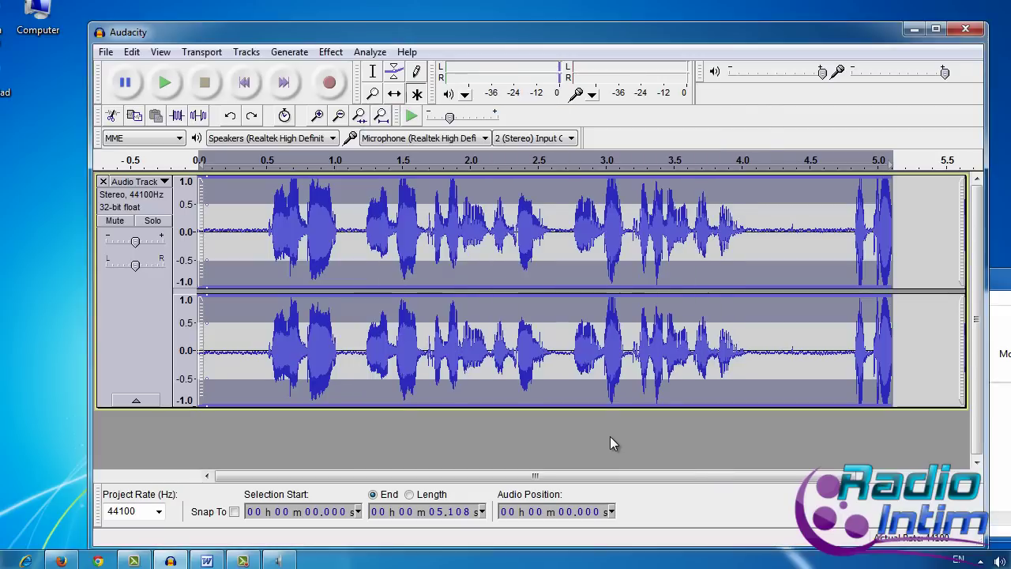
click(233, 231)
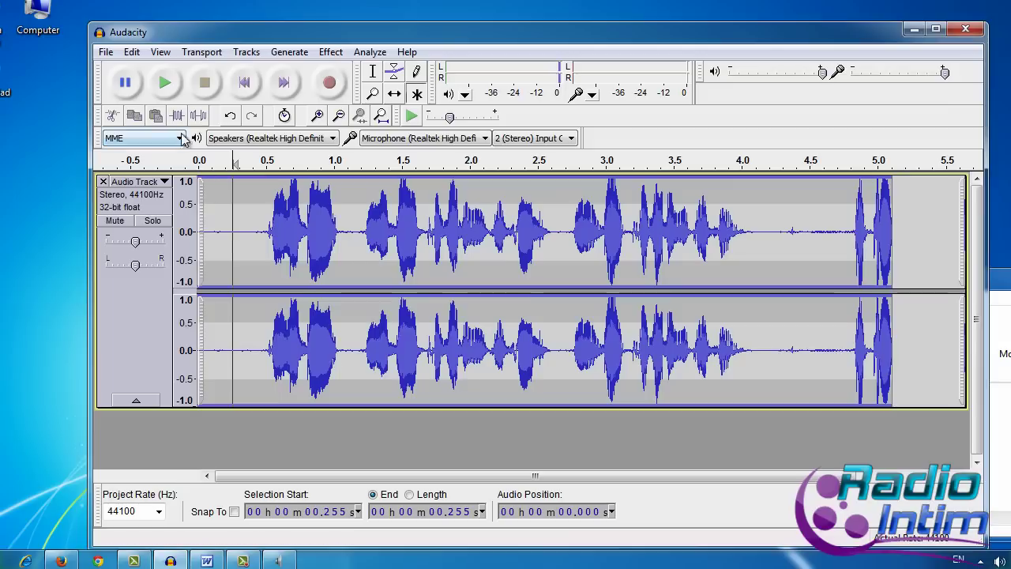
click(165, 84)
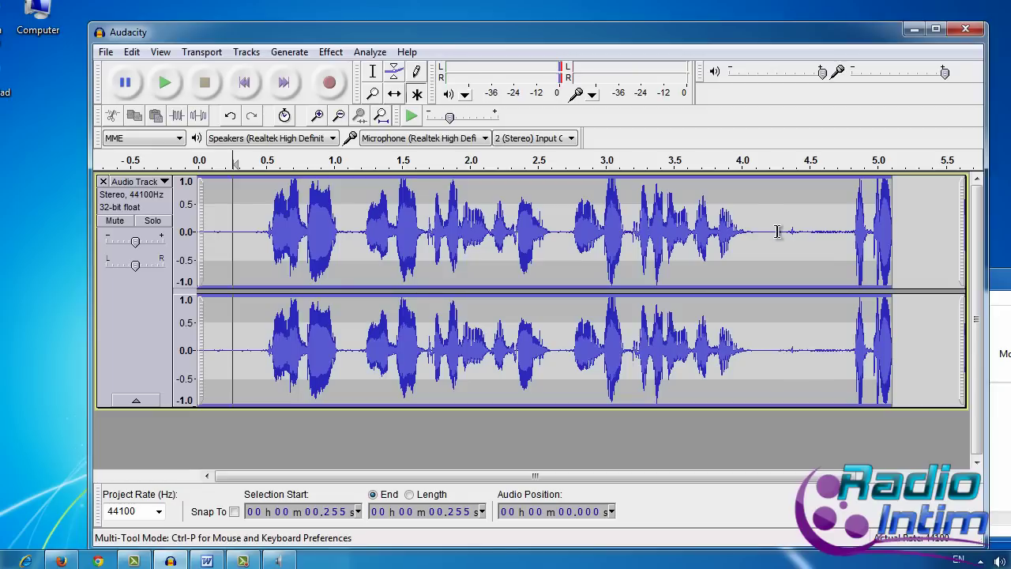
- Silence the small noise spike in the pause before the last words, from about 4.33 to 4.46 s
drag(778, 229, 810, 233)
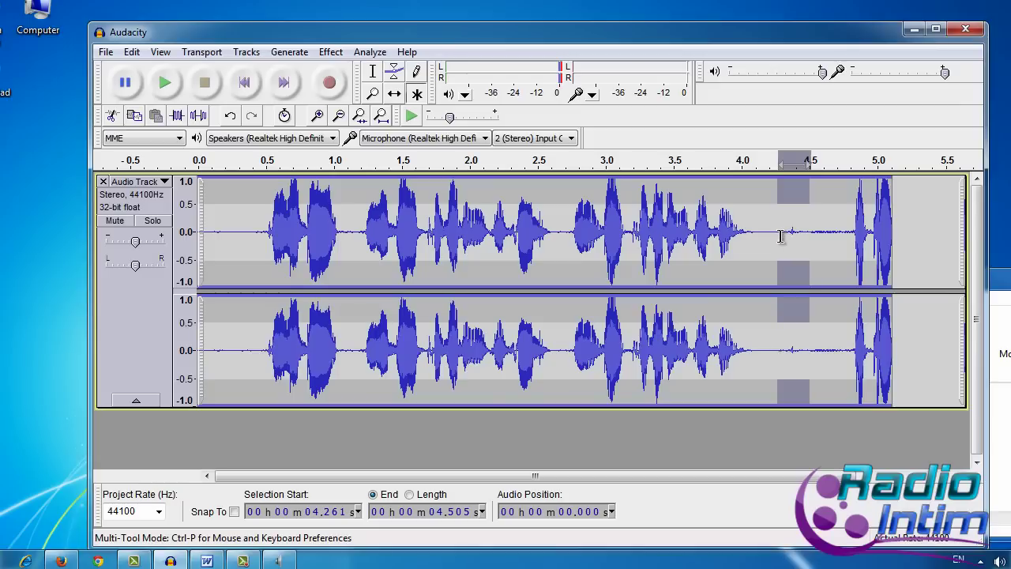
click(781, 233)
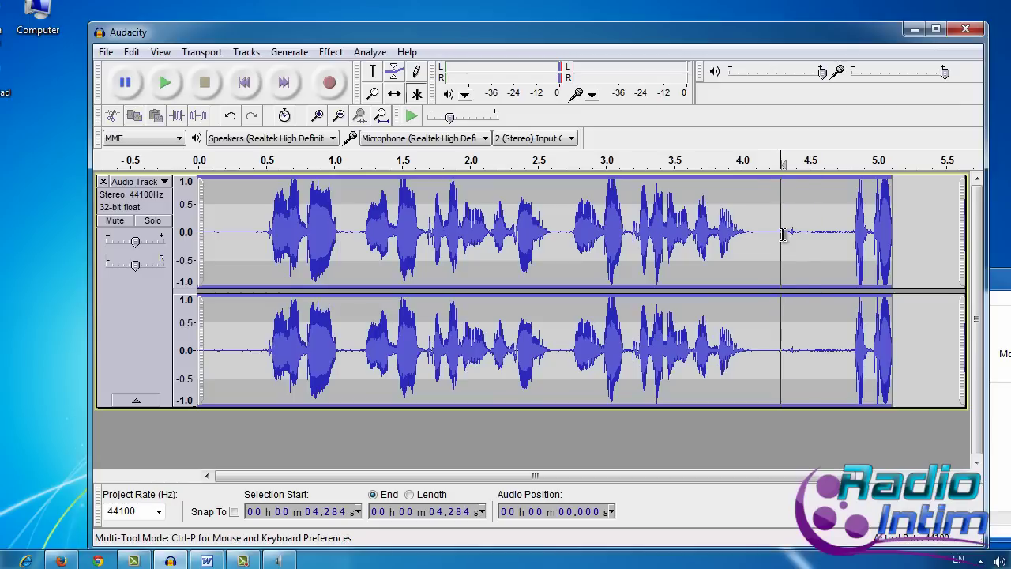
drag(783, 234, 812, 241)
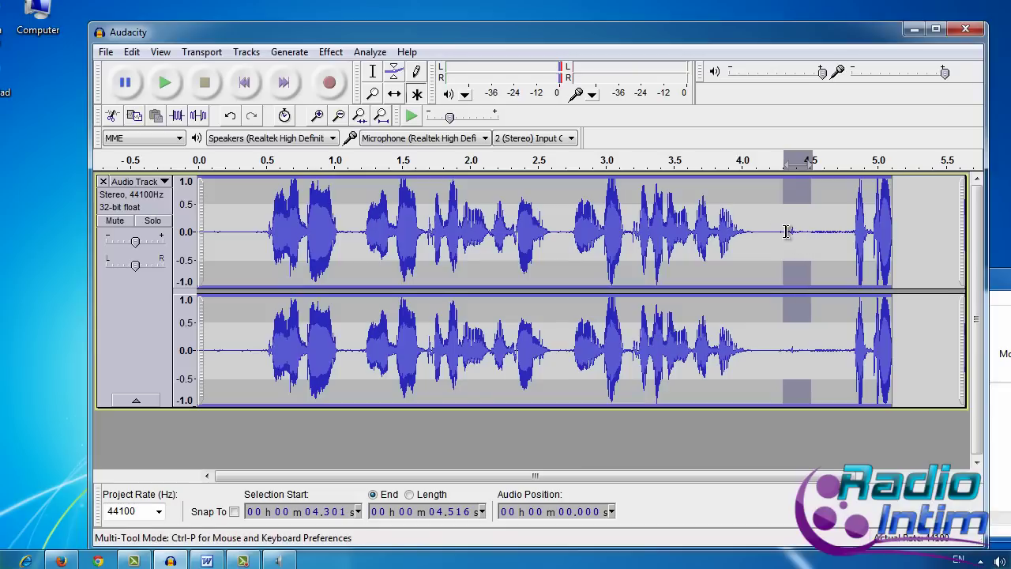
drag(786, 230, 804, 230)
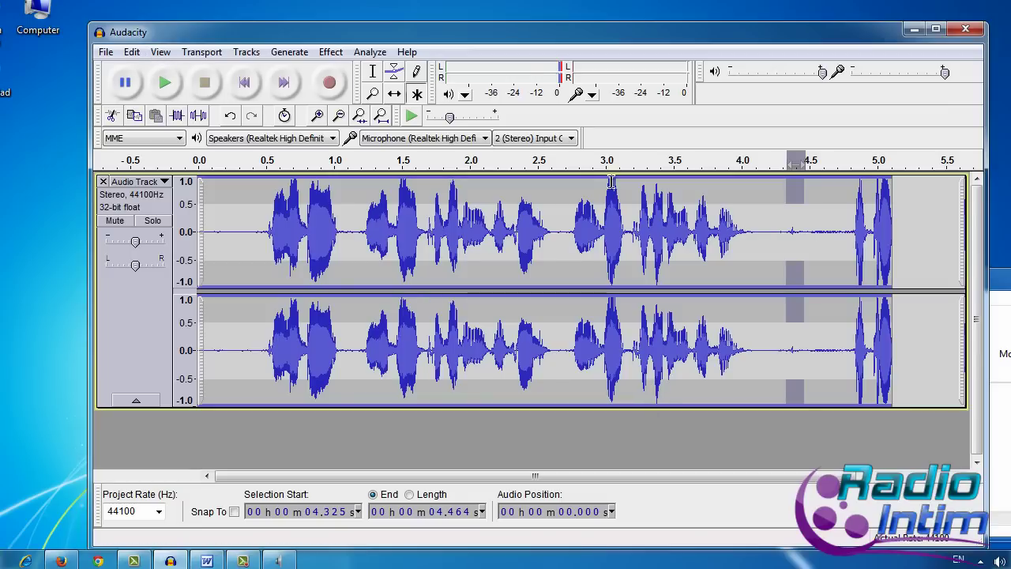
click(132, 52)
mouse_move(159, 117)
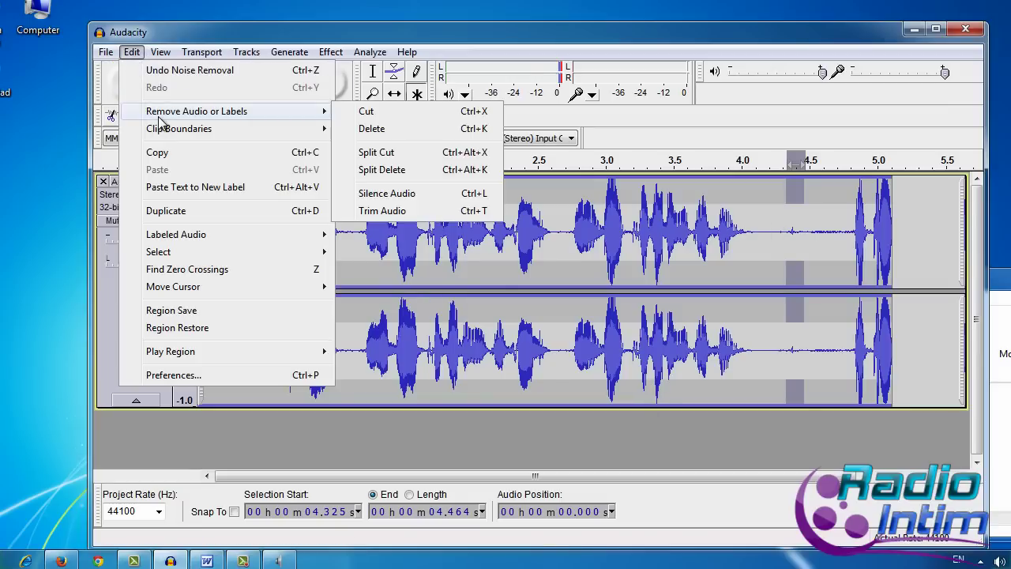
click(384, 194)
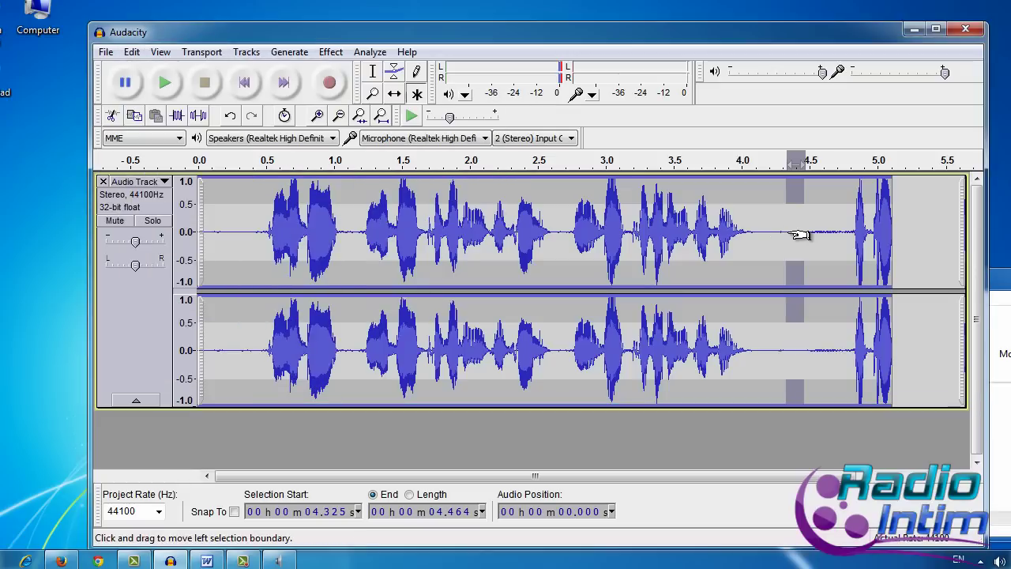
- Apply a bouncing ball Delay to the whole track with -9.8 dB per echo, 0.04 s delay time and 6 echoes, then play it back
key(ctrl+a)
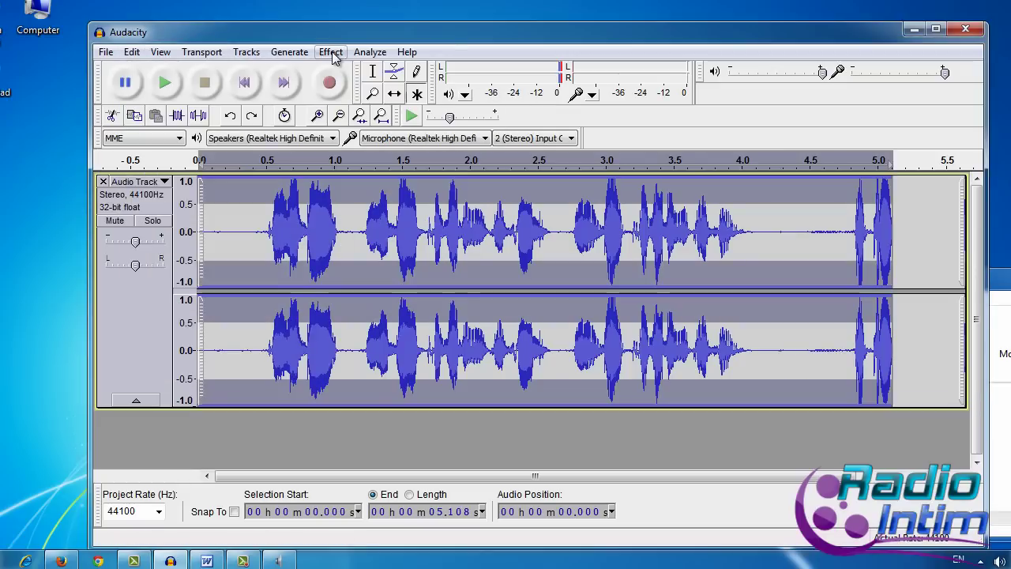
click(330, 52)
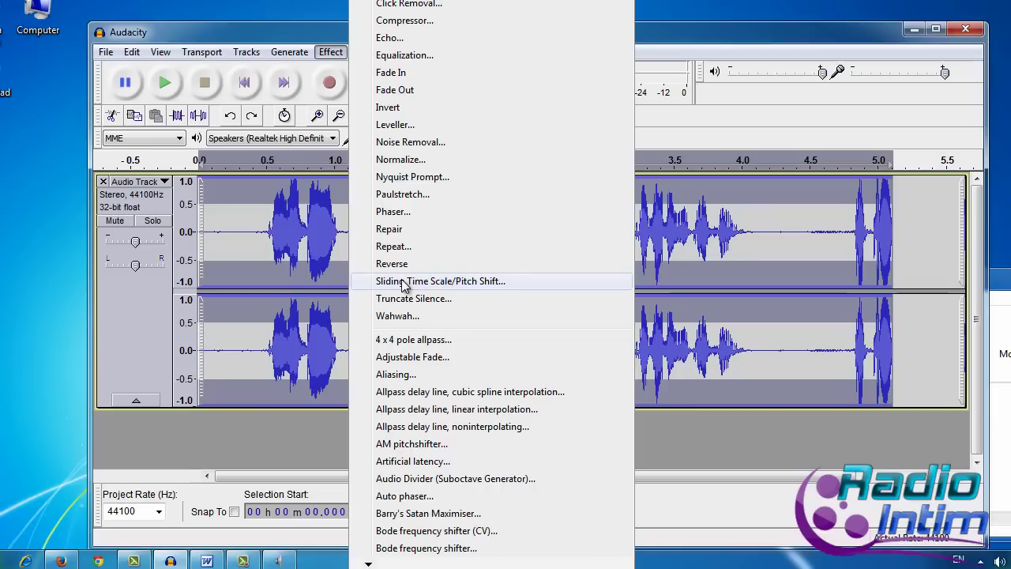
mouse_move(368, 562)
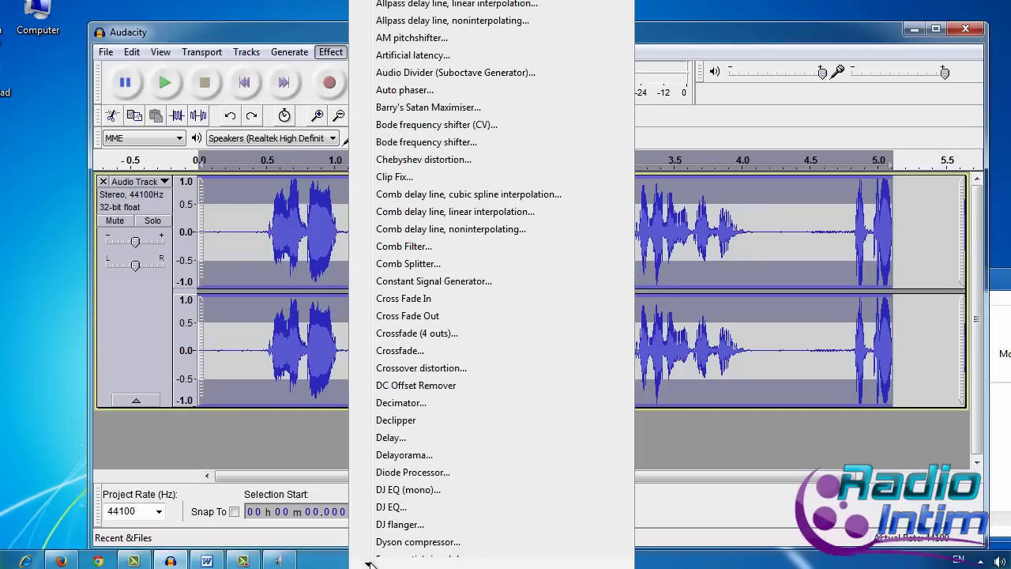
click(395, 309)
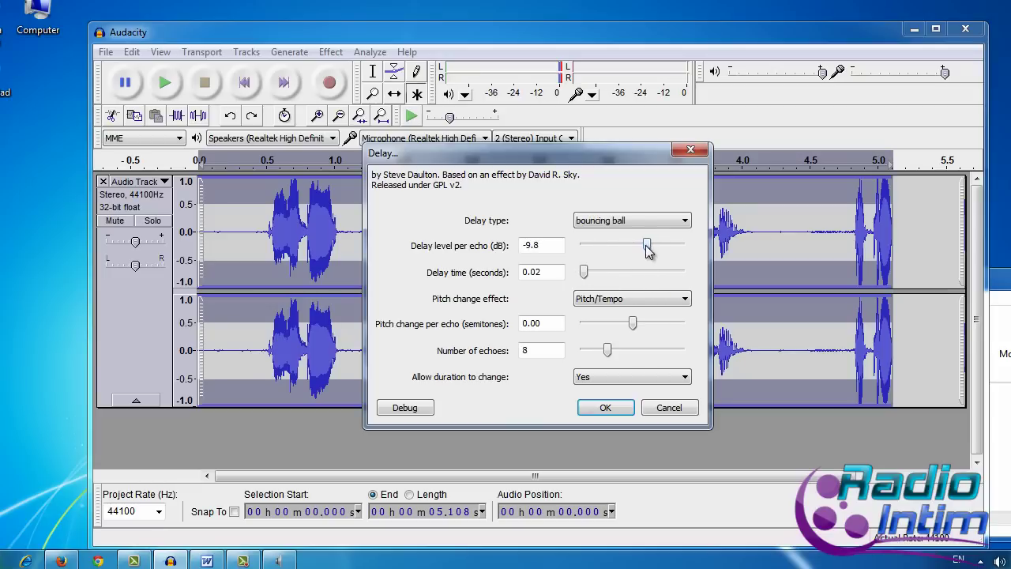
drag(585, 272, 589, 274)
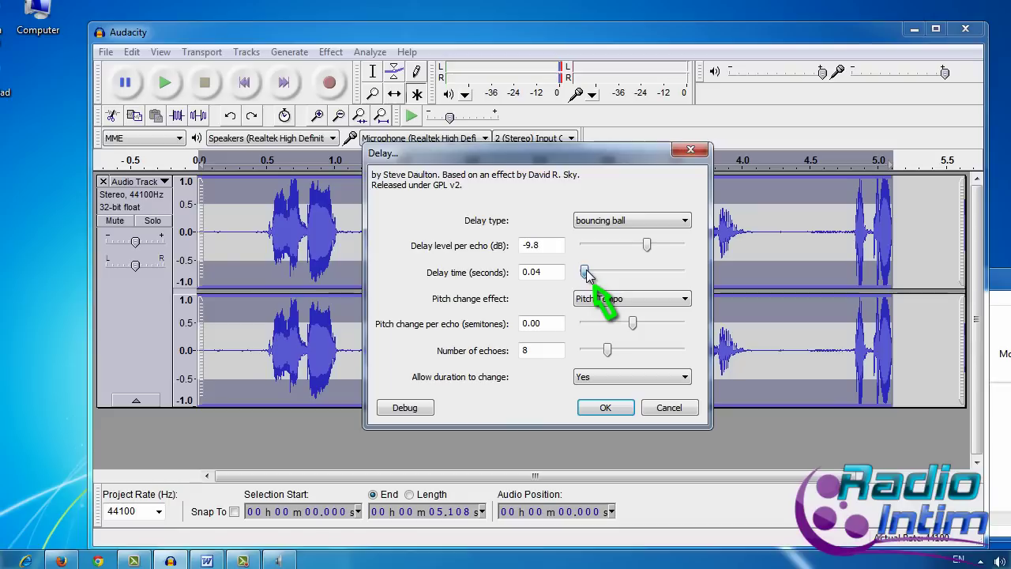
drag(611, 353, 601, 350)
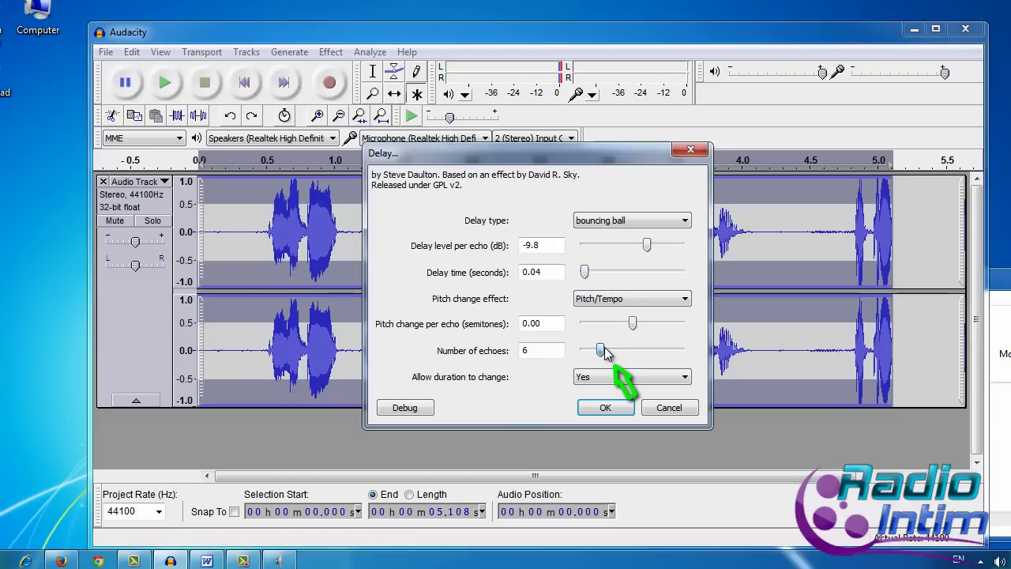
click(606, 407)
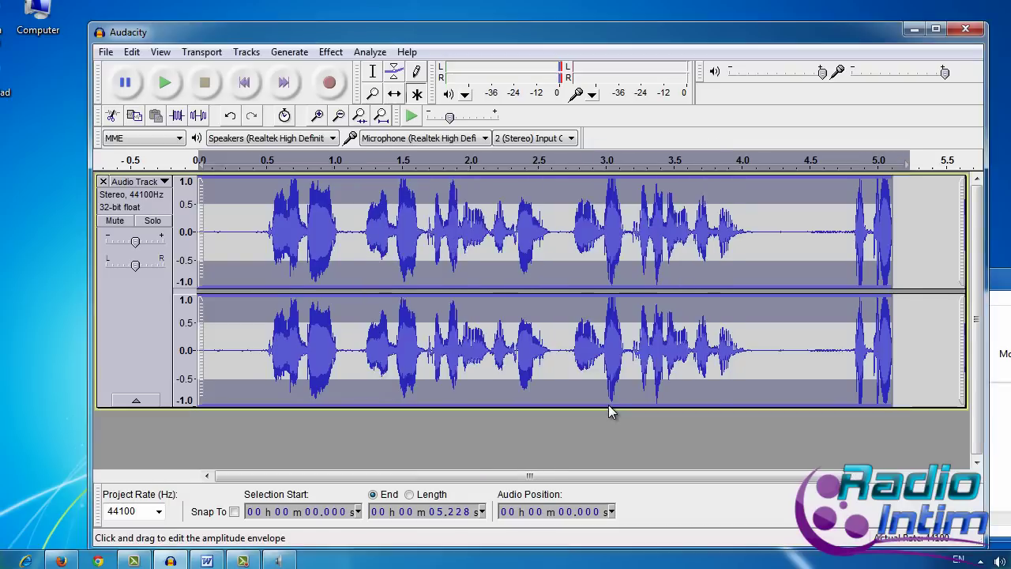
click(228, 219)
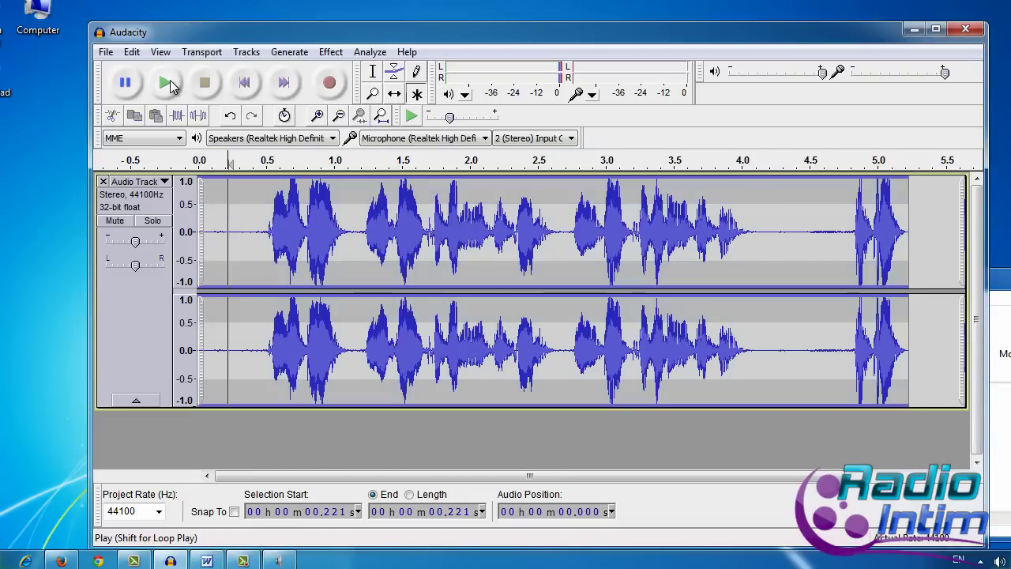
click(170, 81)
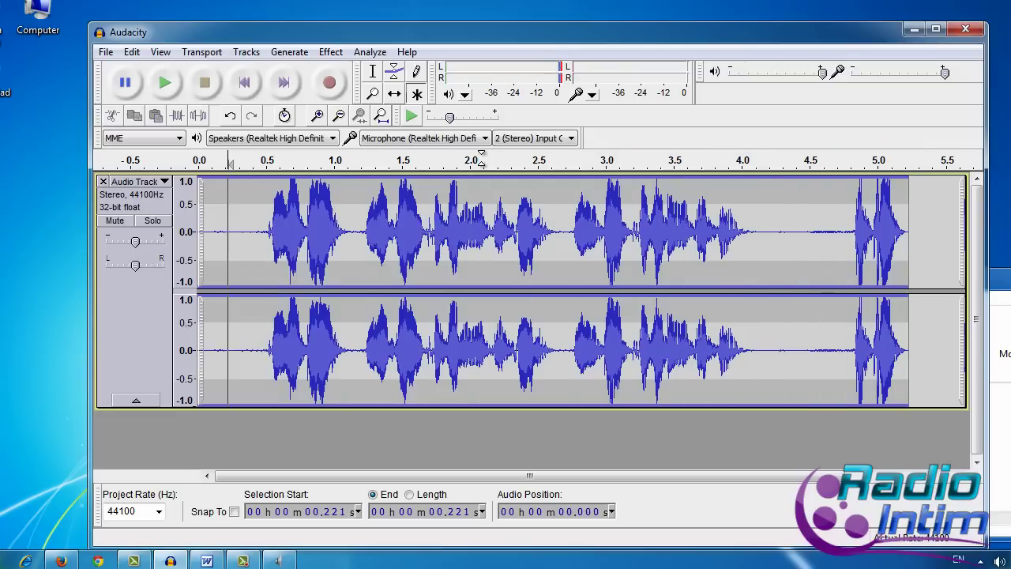
- Select the remaining quiet noise from about 4.54 to 4.77 s and capture it as the Noise Removal profile
drag(807, 231, 840, 233)
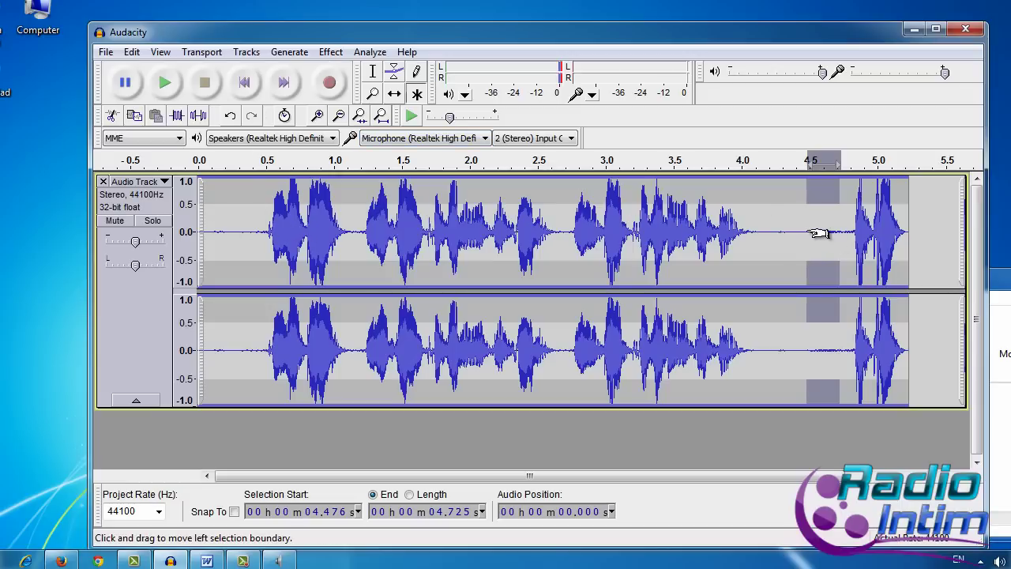
drag(813, 233, 845, 232)
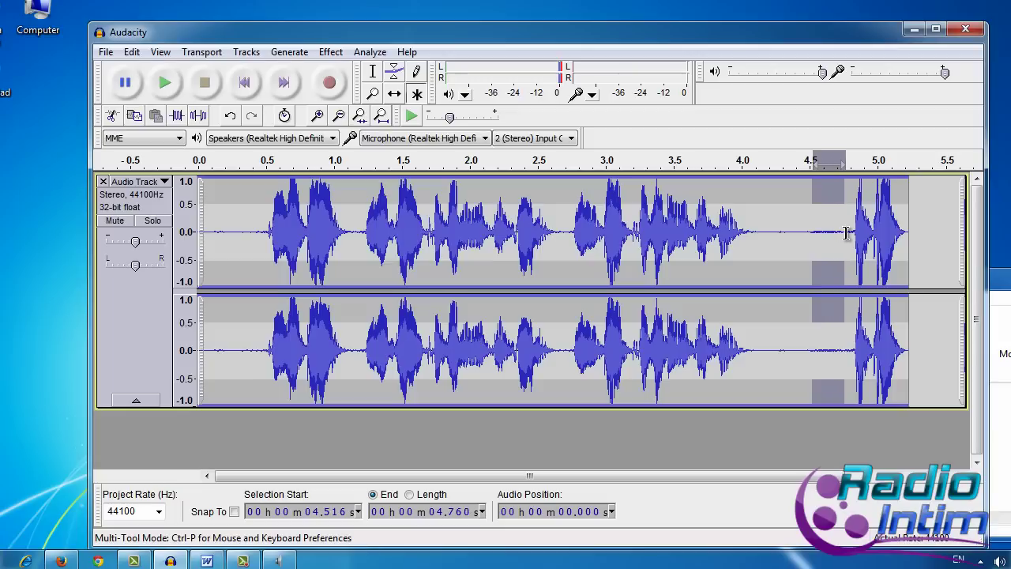
click(316, 116)
click(317, 115)
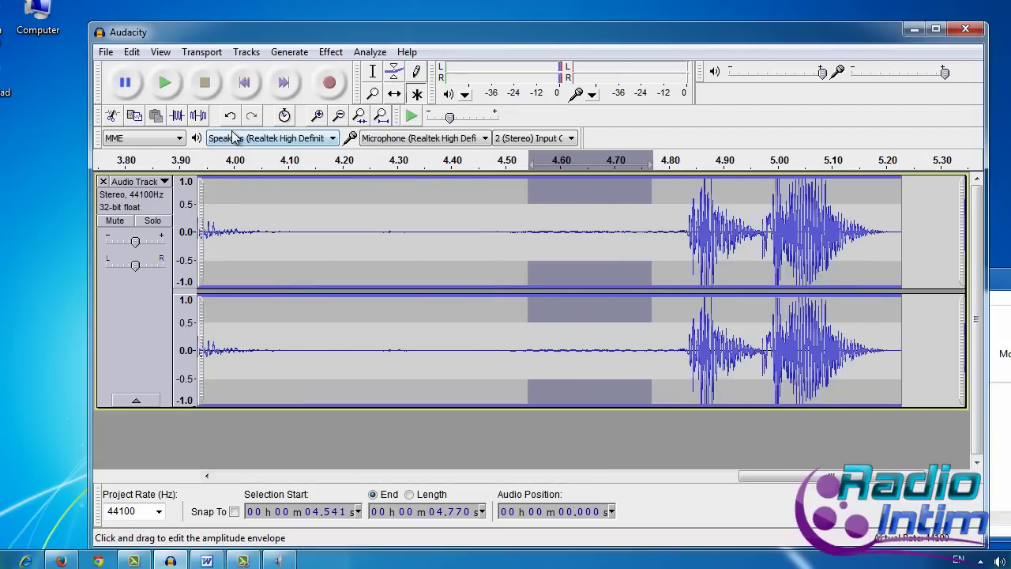
click(331, 53)
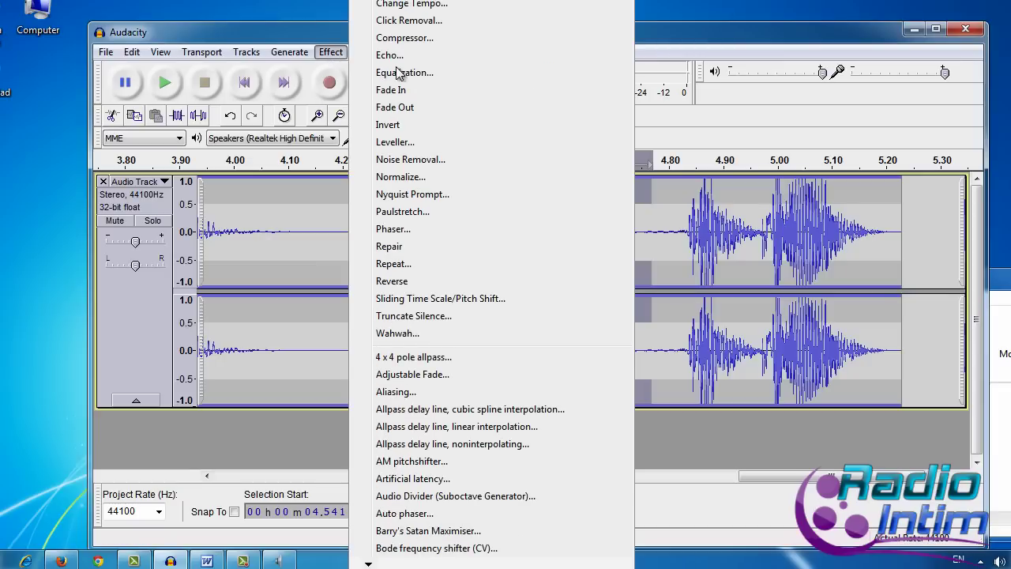
click(409, 160)
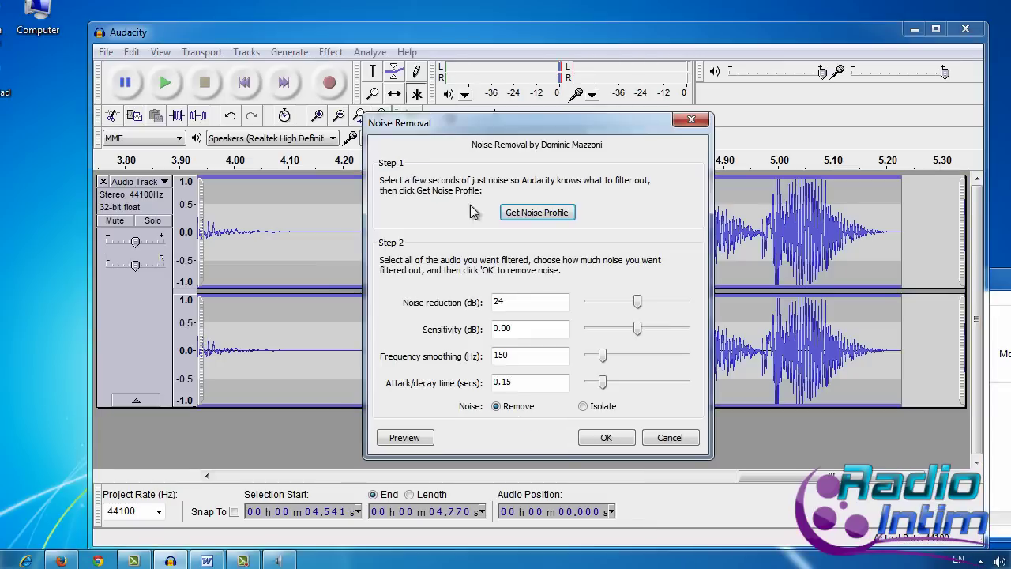
click(517, 210)
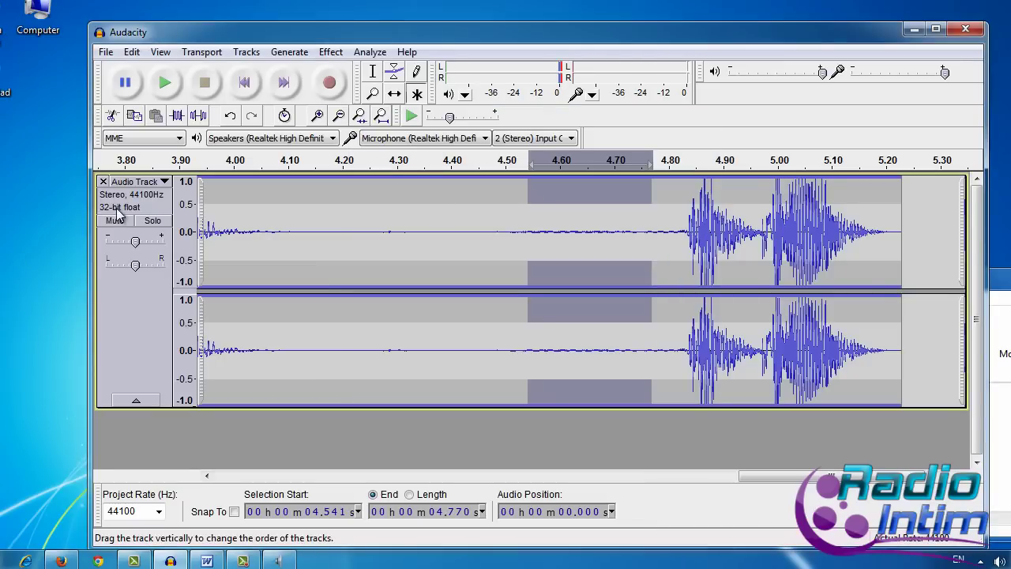
- Apply Noise Removal to the entire voice track with 24 dB noise reduction and play the result
click(117, 214)
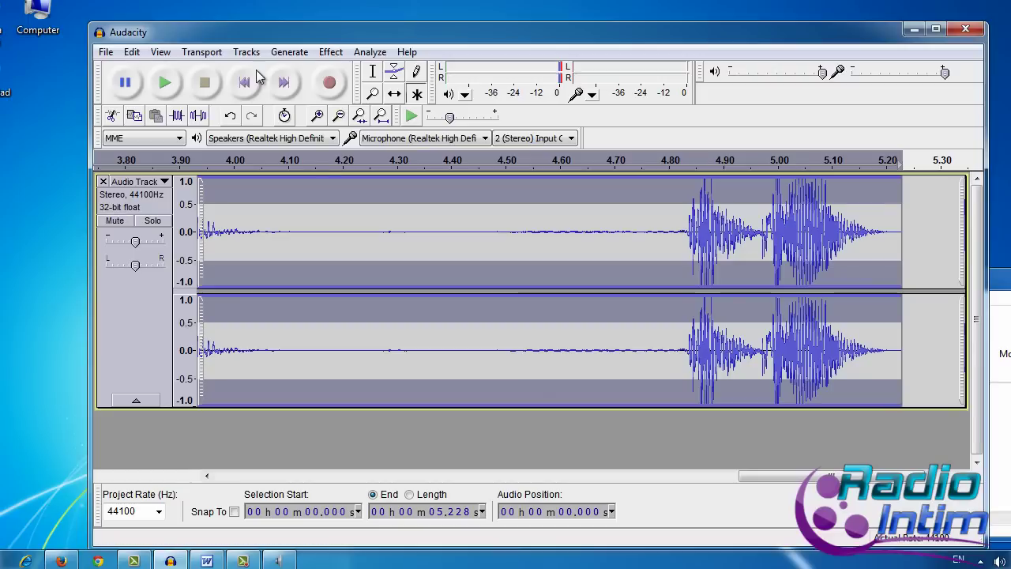
click(330, 52)
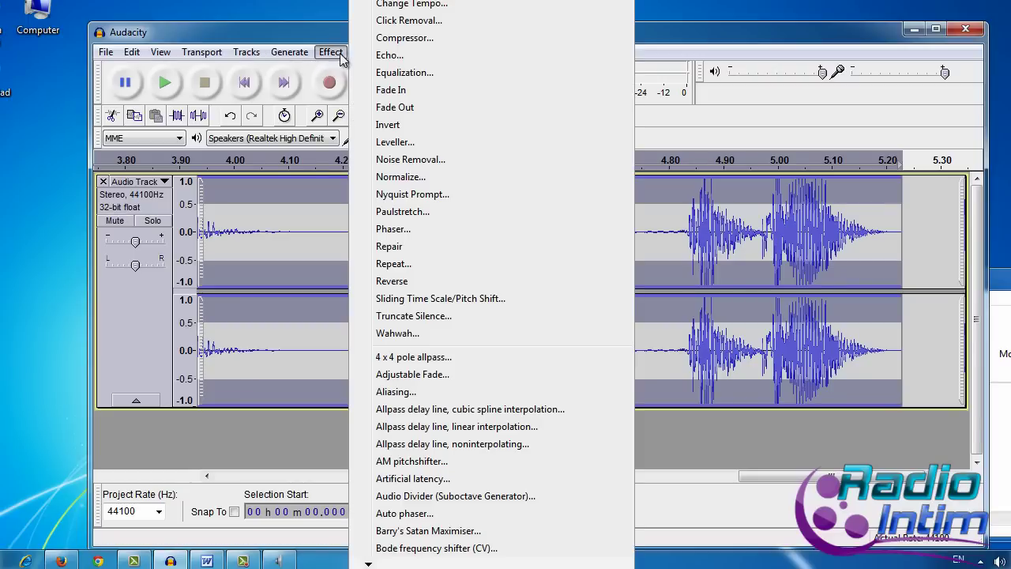
click(409, 160)
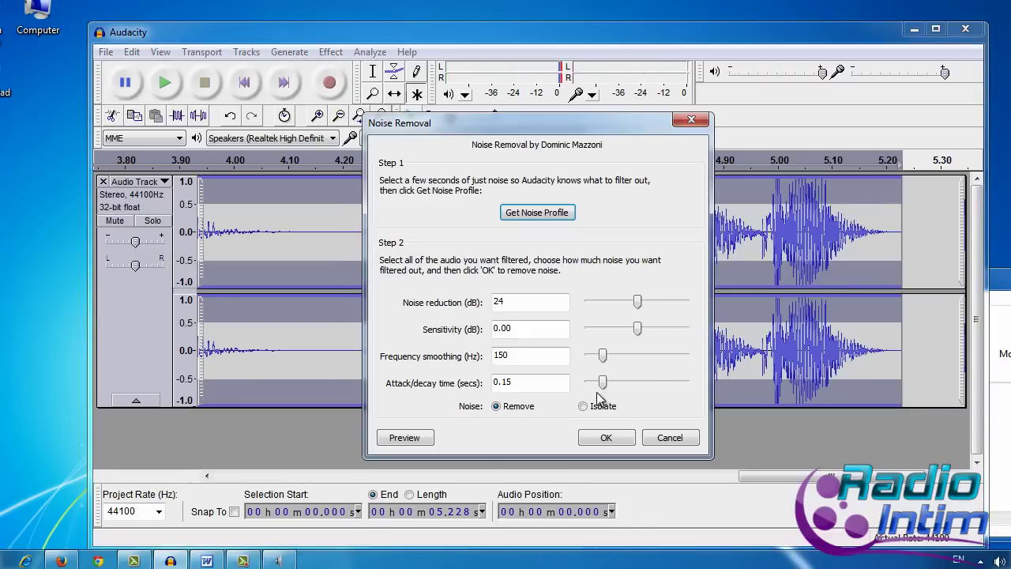
click(609, 440)
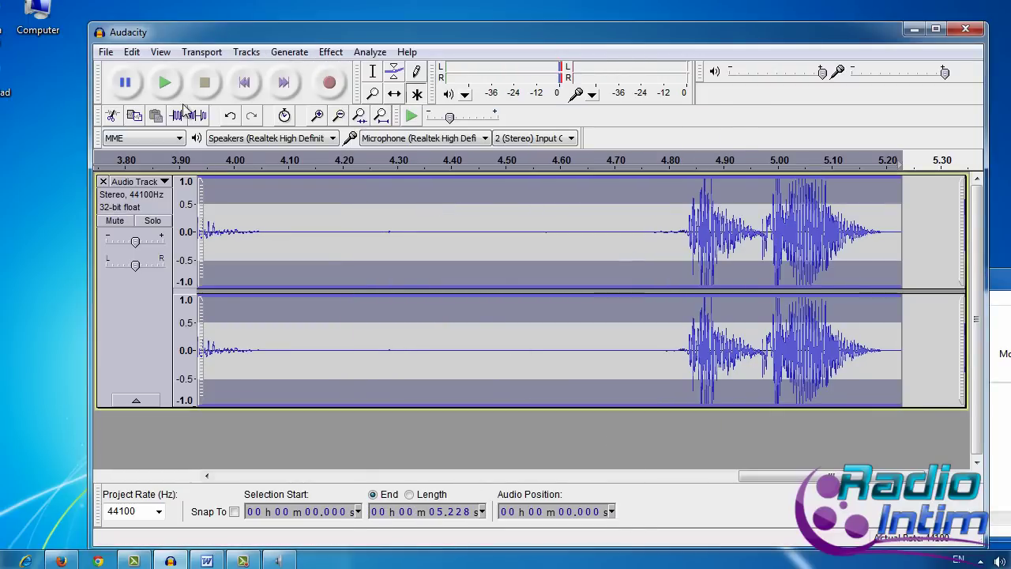
click(165, 84)
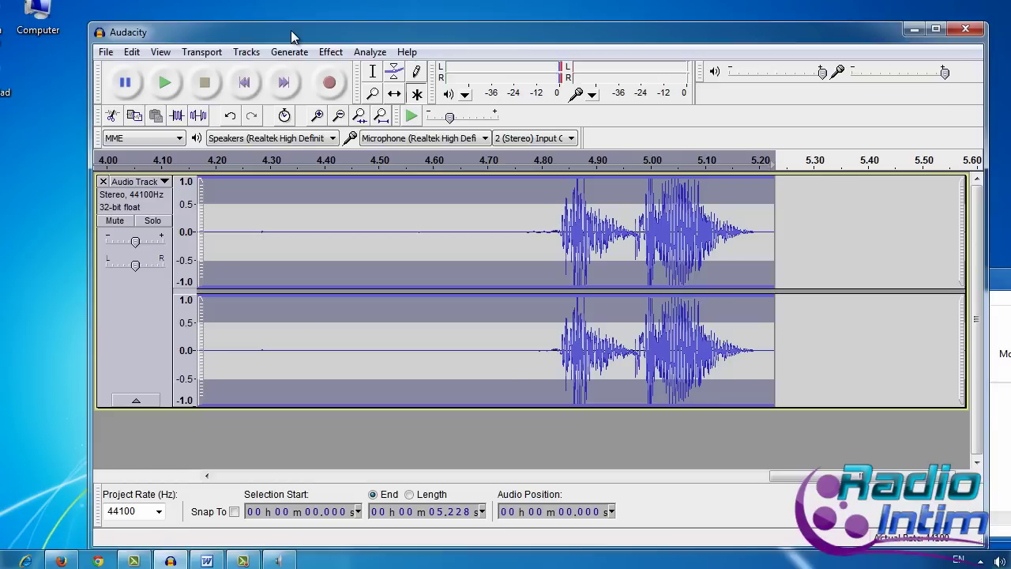
- Examine the file formats available for exporting, including WAV (Microsoft) signed 16 bit PCM and MP3 Files, and leave the export without saving
click(106, 52)
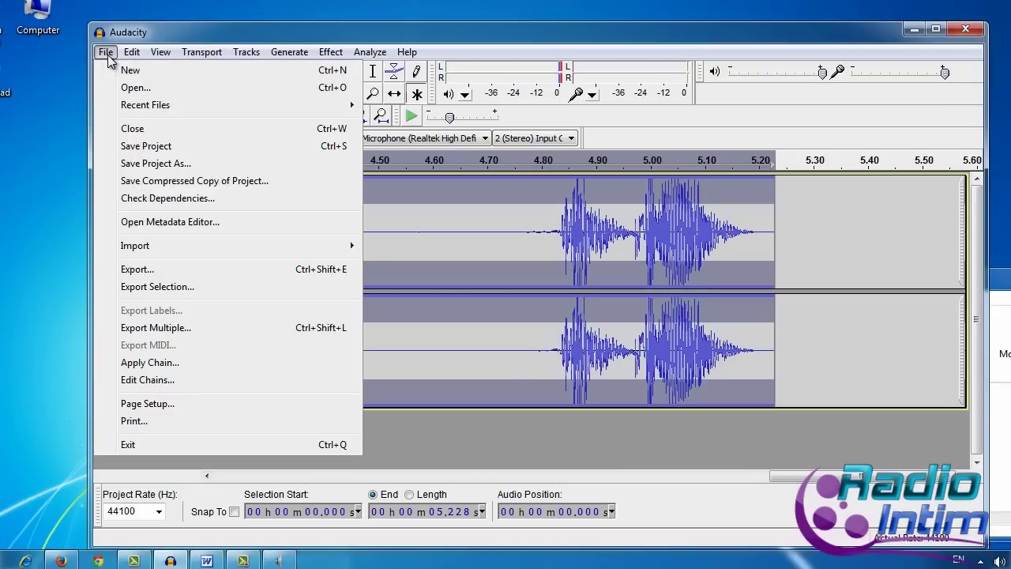
click(146, 273)
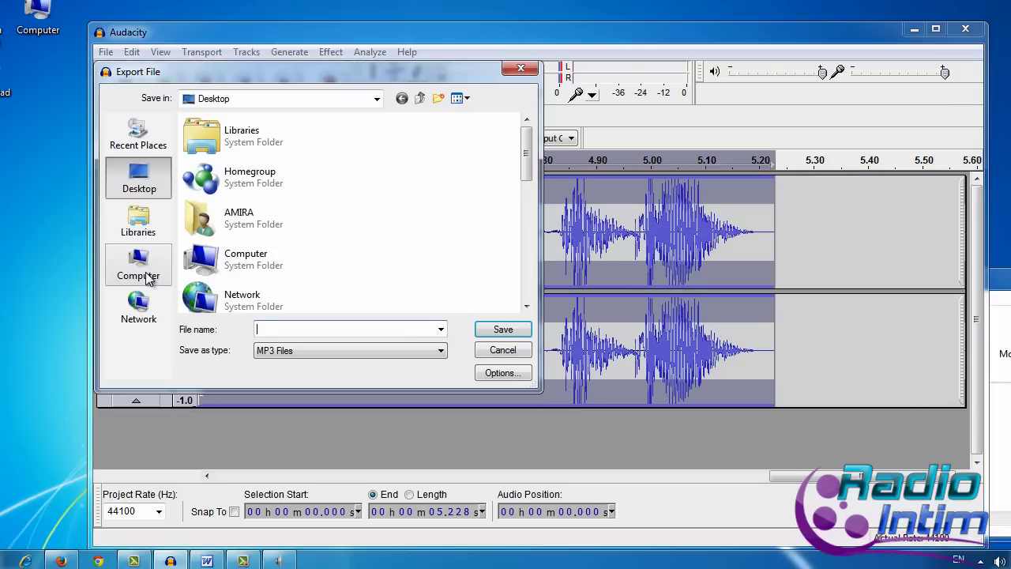
click(440, 352)
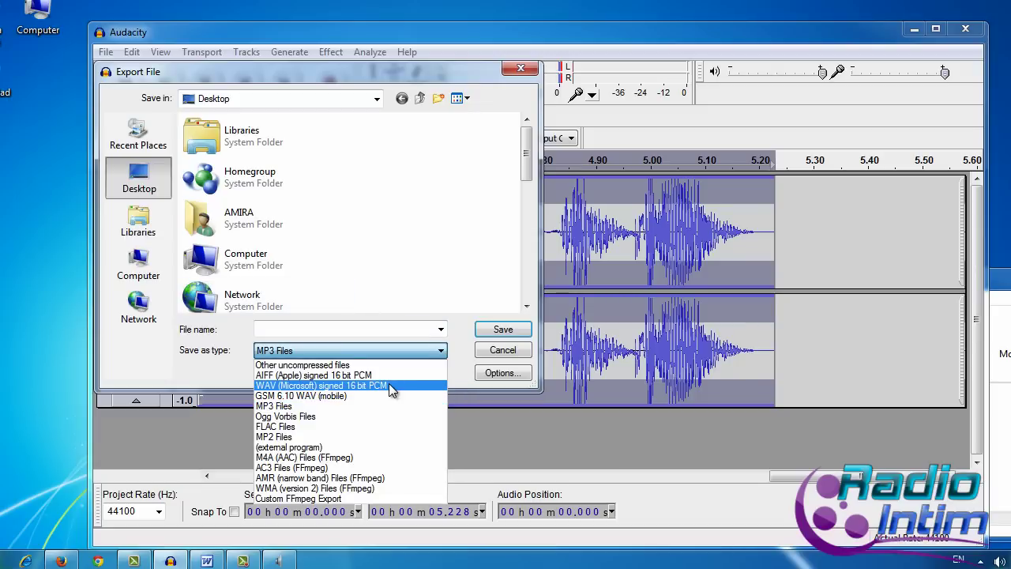
click(316, 386)
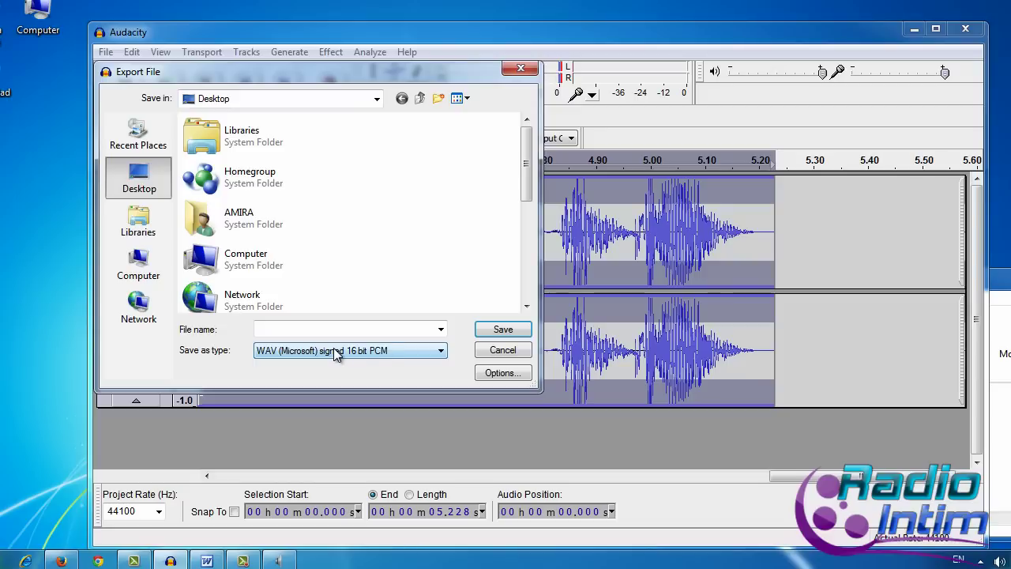
click(441, 353)
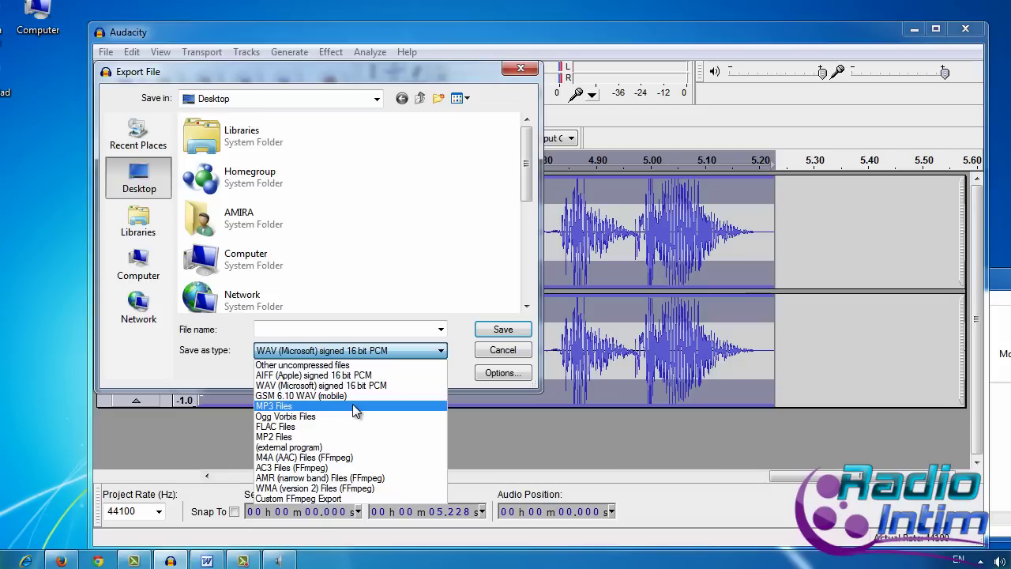
click(520, 71)
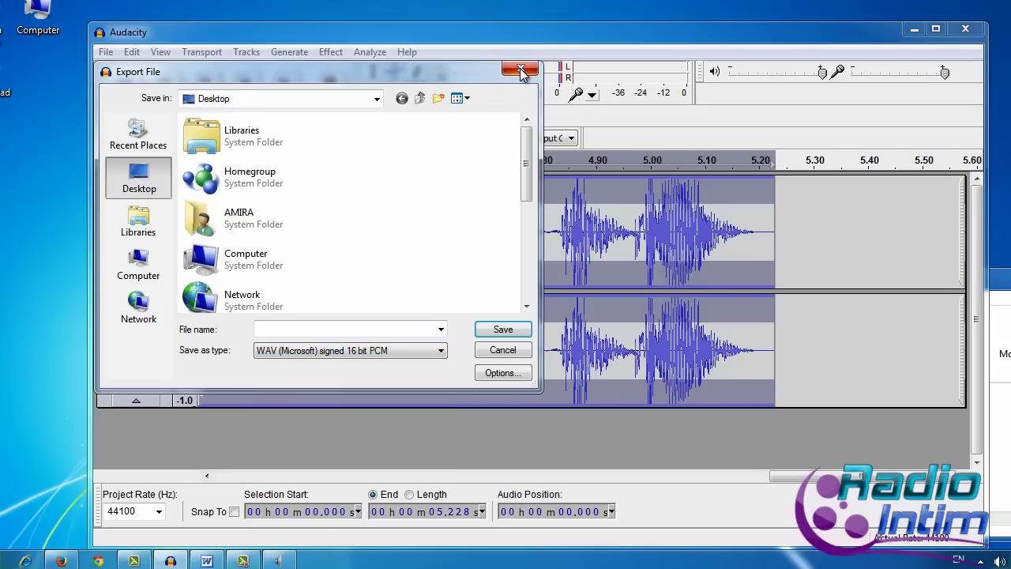
click(519, 71)
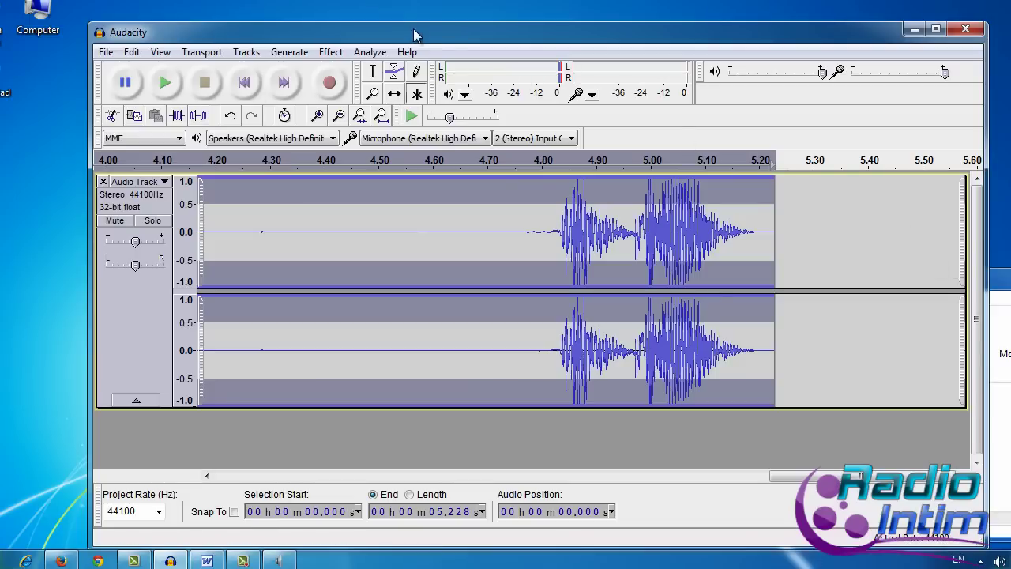
- Import the Soul_Ballad music file from the desktop as a new track below the voice track
drag(414, 36, 434, 0)
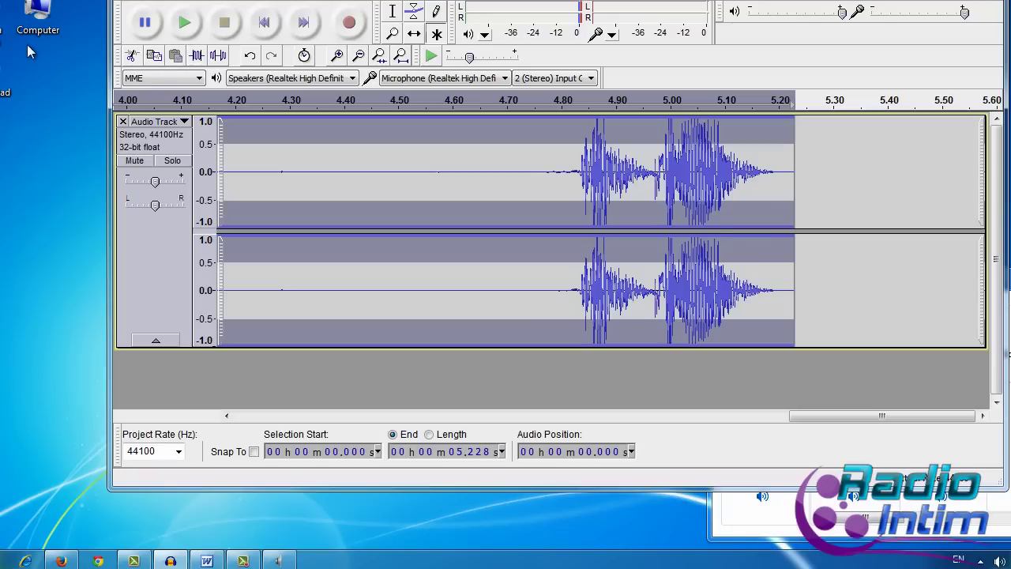
drag(6, 79, 36, 141)
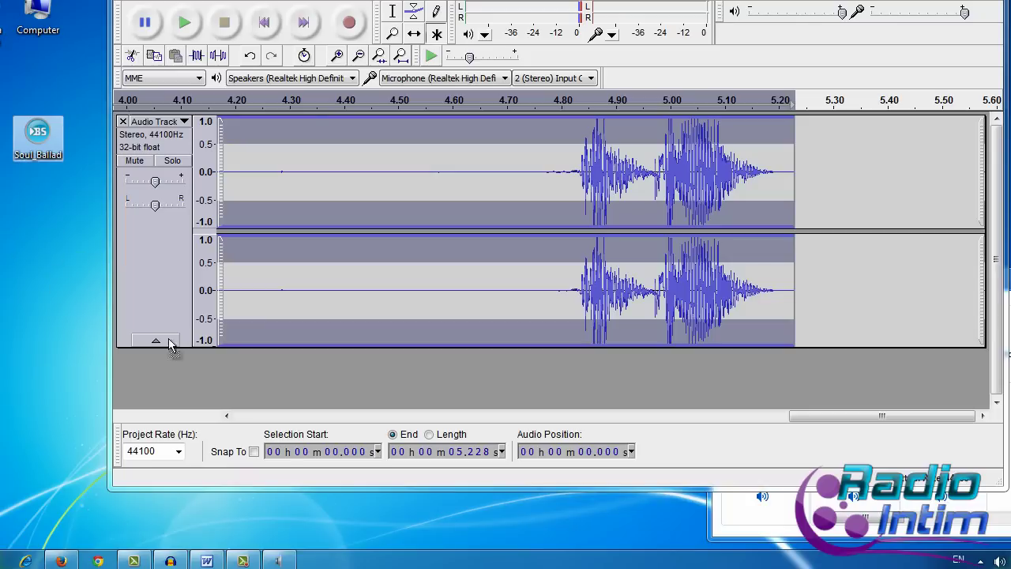
drag(168, 344, 217, 375)
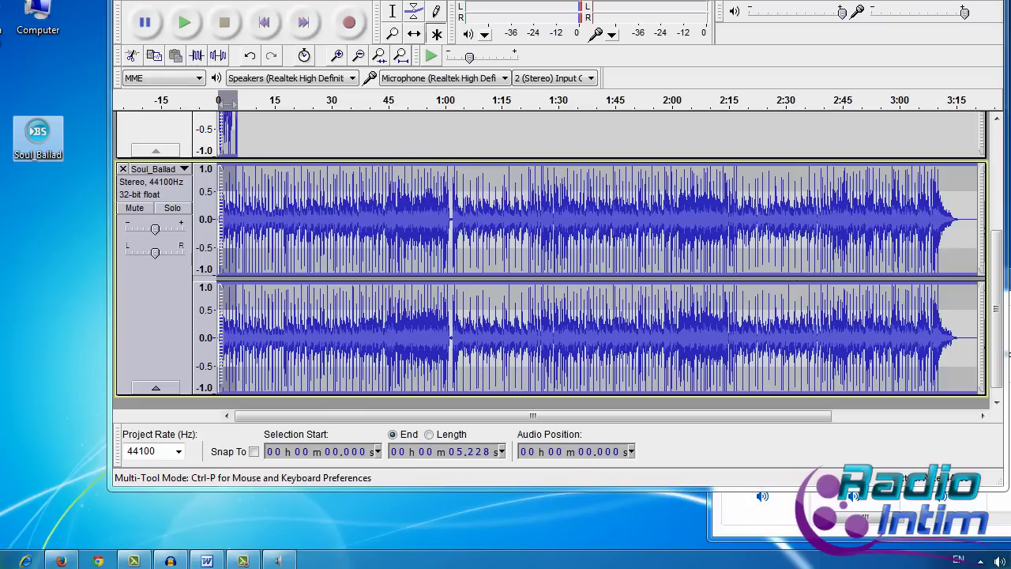
- Delete the part of the Soul_Ballad track beyond the end of the voice, from 5.228 s to 3 min 20.699 s
click(241, 196)
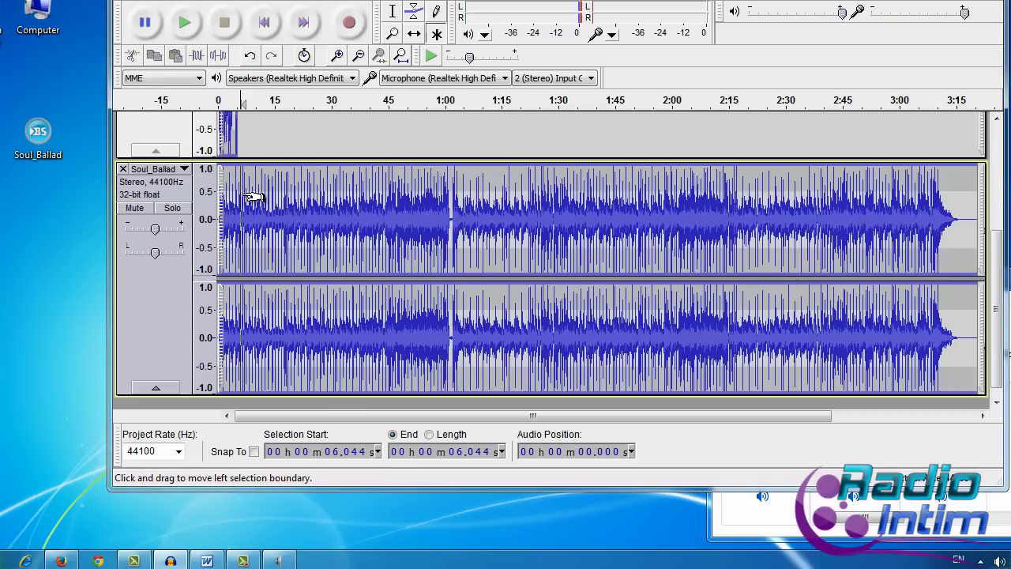
drag(239, 196, 858, 219)
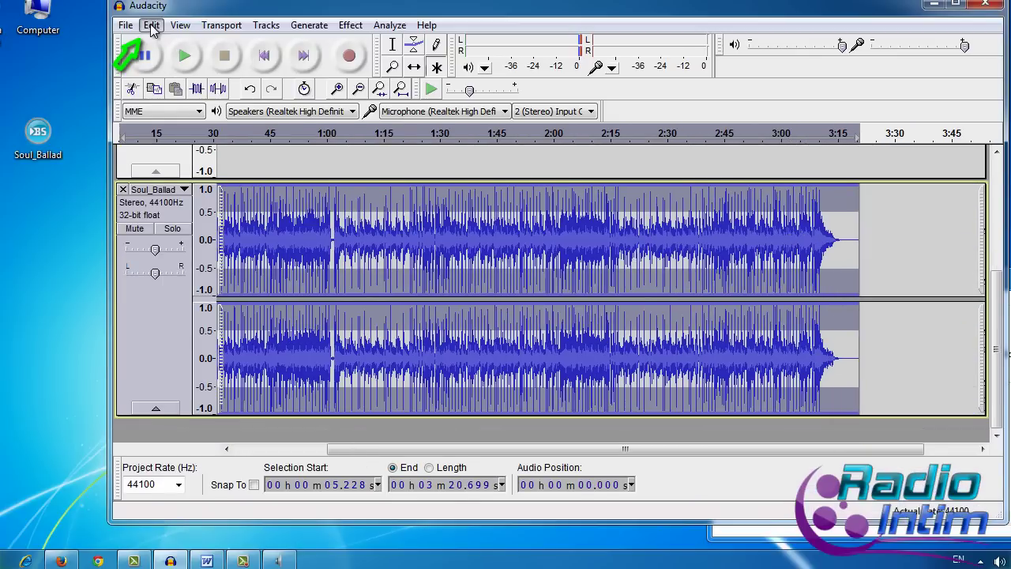
click(151, 25)
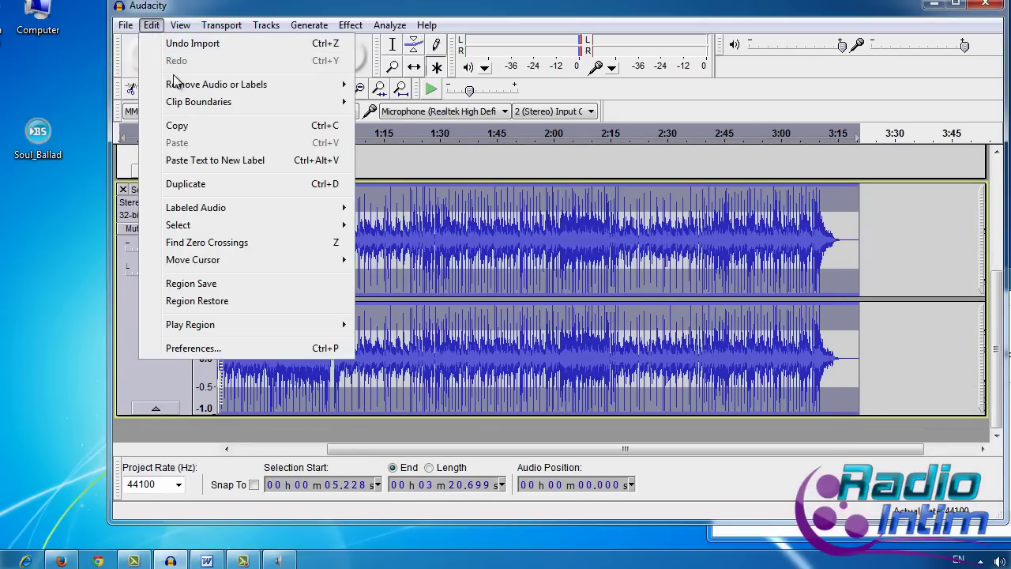
mouse_move(158, 85)
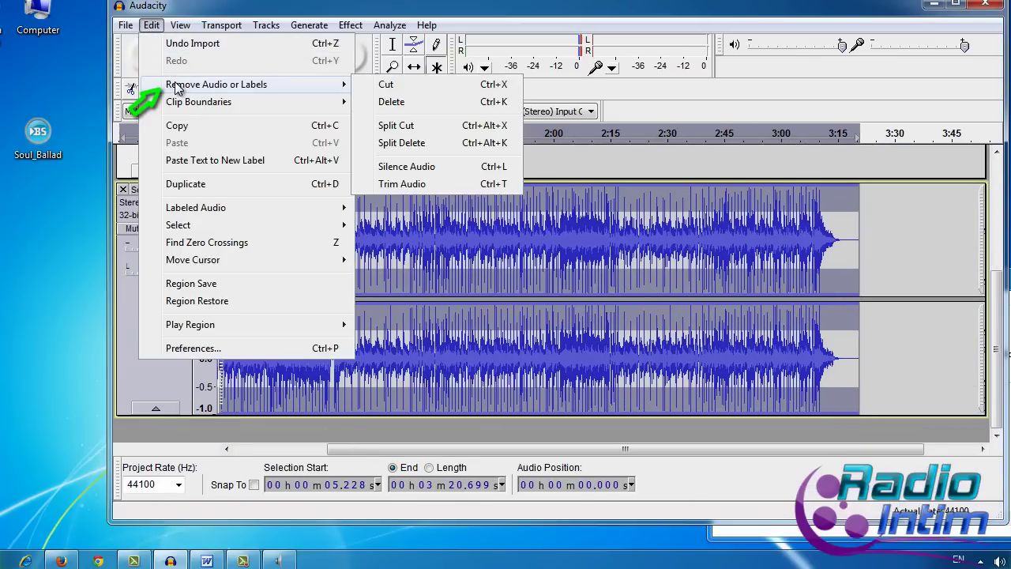
click(395, 104)
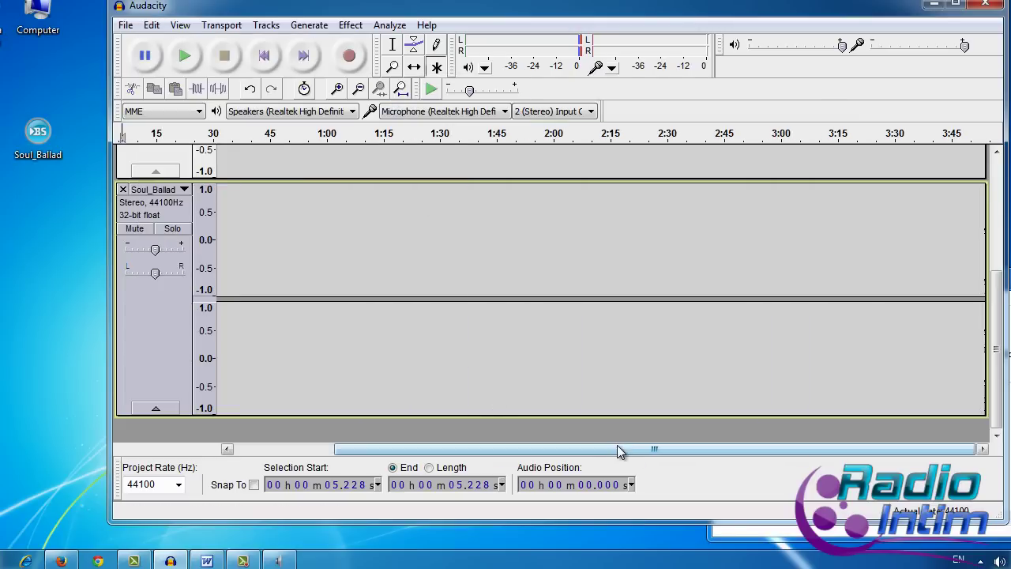
- Play the voice and the shortened Soul_Ballad music together from about 0.09 s and stop the playback
drag(621, 449, 523, 450)
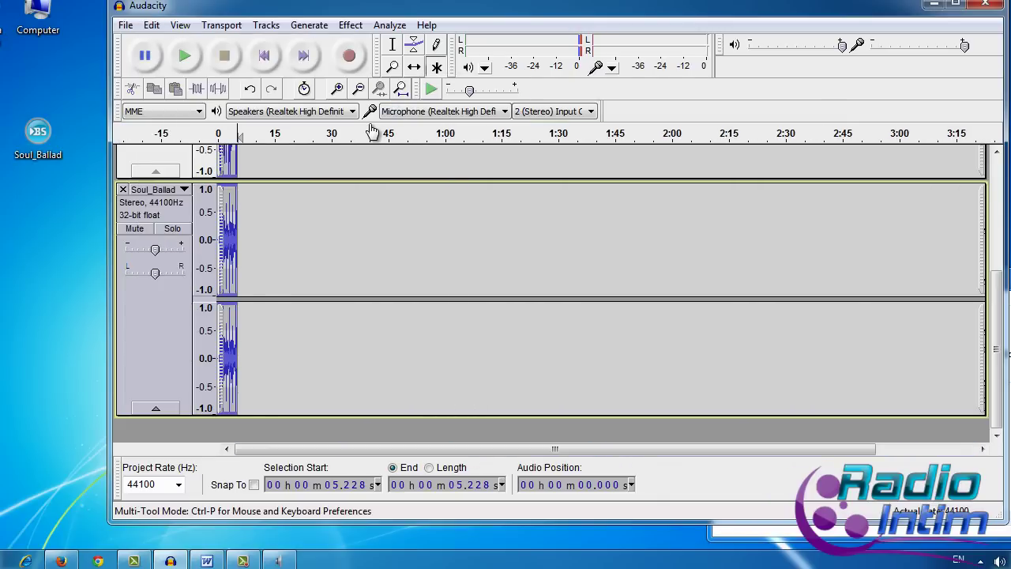
click(338, 88)
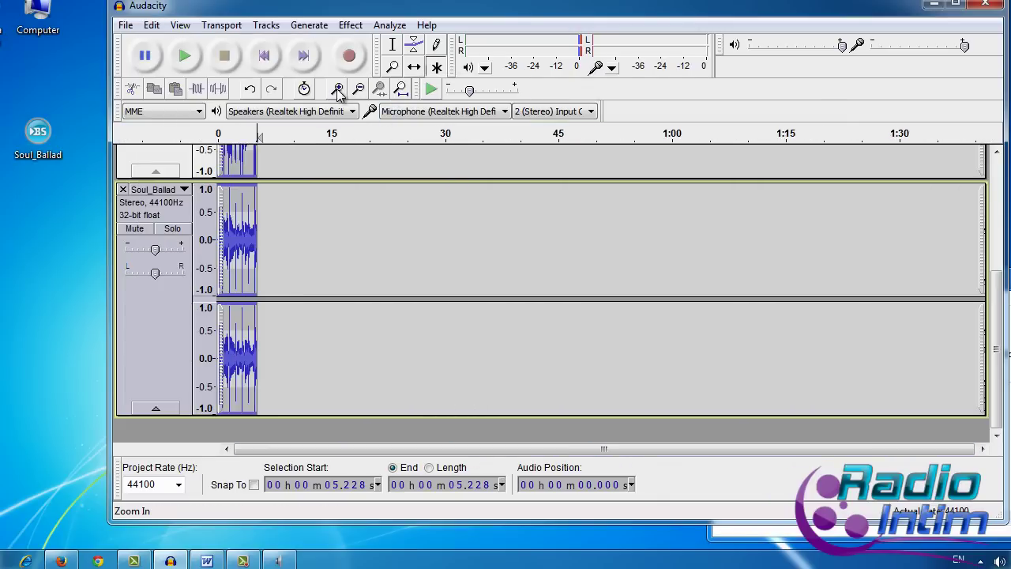
click(337, 88)
click(338, 89)
click(338, 88)
click(338, 88)
click(338, 89)
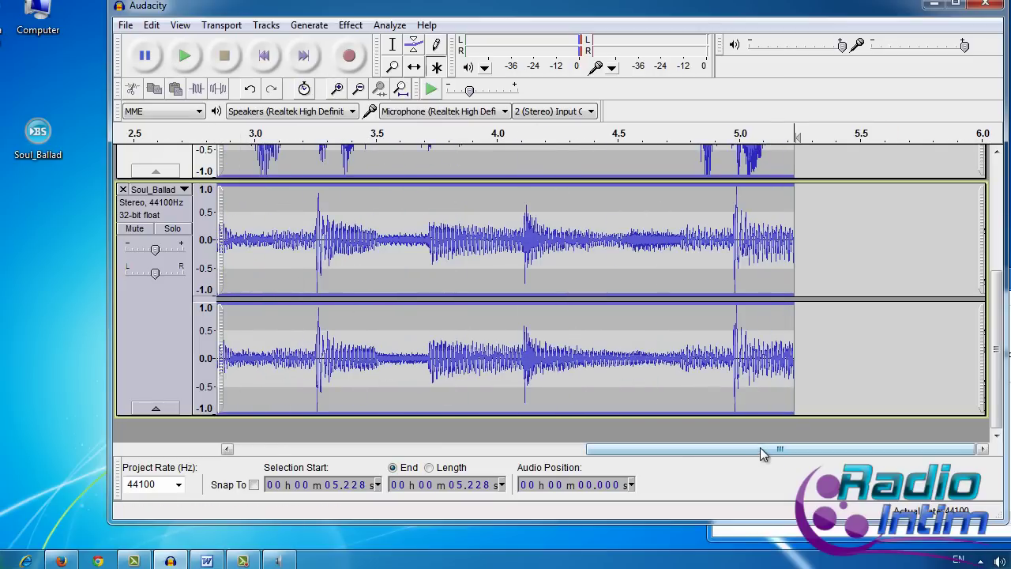
drag(759, 447, 356, 429)
click(238, 166)
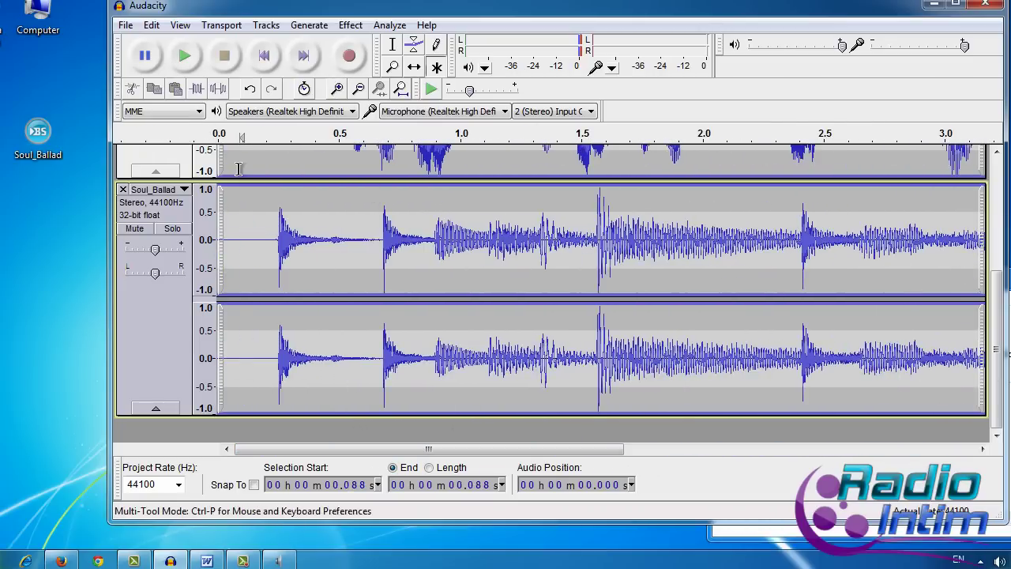
scroll(238, 166, up, 3)
click(186, 58)
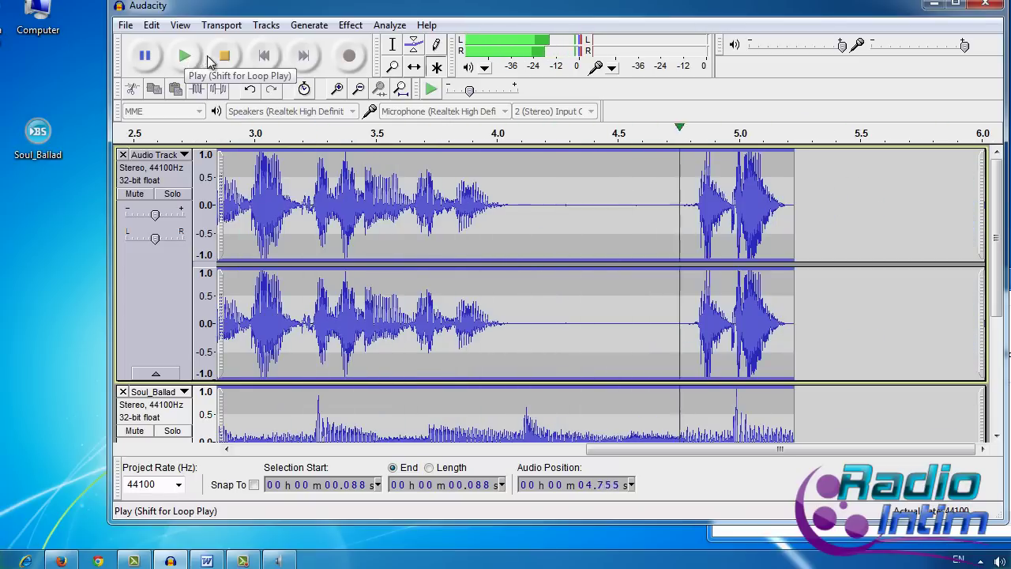
click(223, 55)
scroll(255, 322, down, 3)
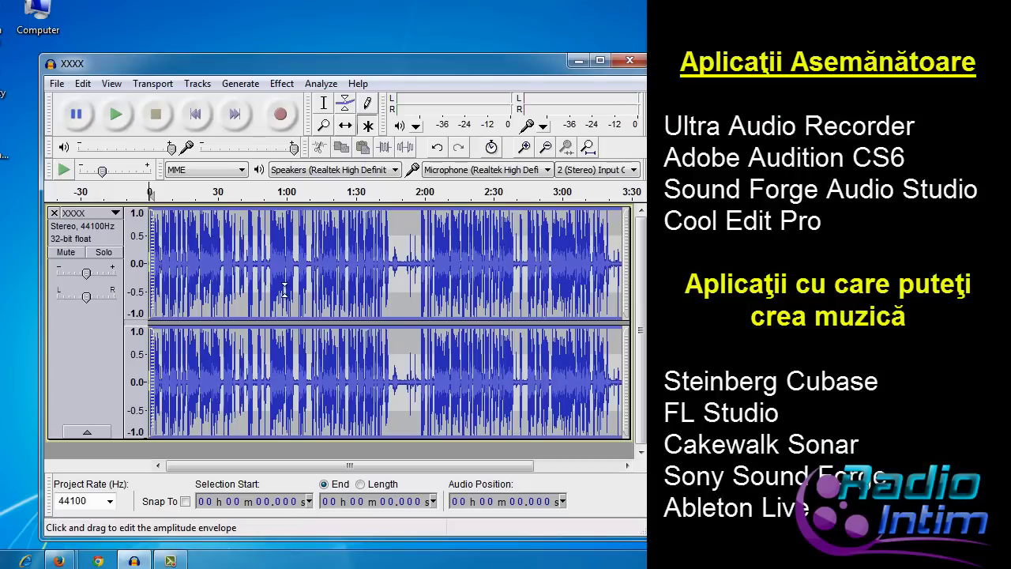
- Export the XXXX project to the Desktop as an MP3 file named XXXXddd, leaving all metadata tags empty
click(57, 87)
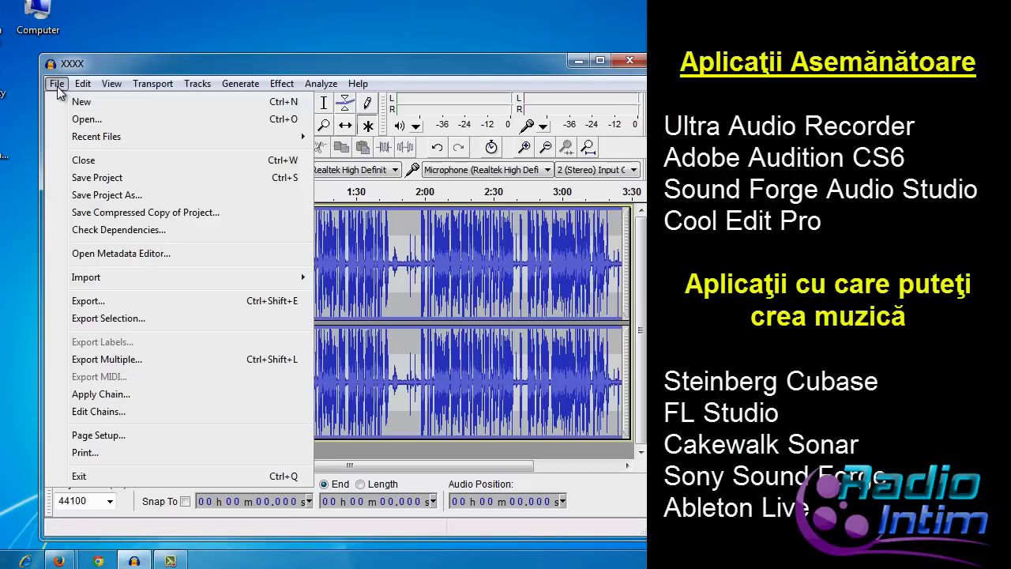
click(103, 301)
click(263, 360)
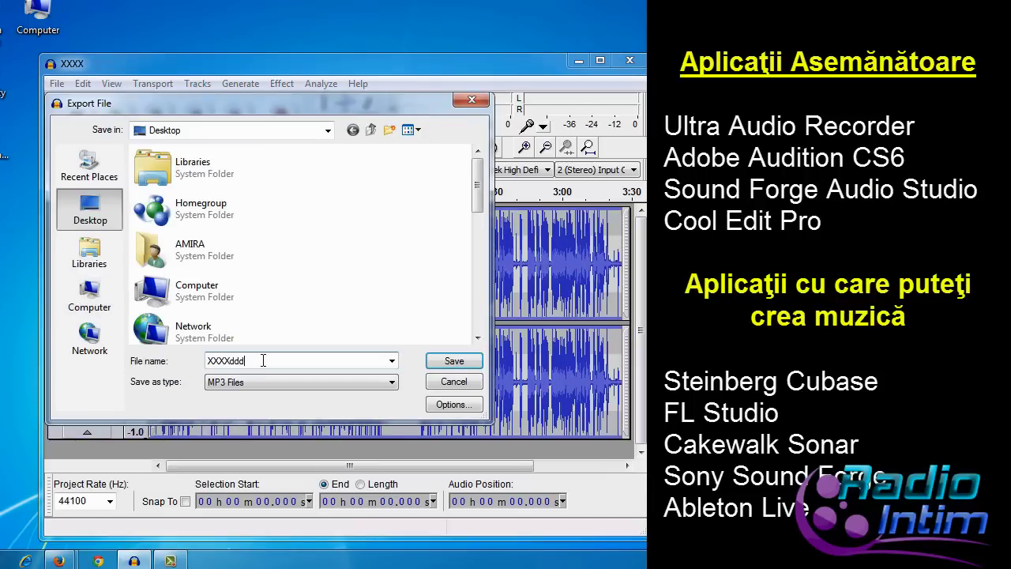
click(332, 381)
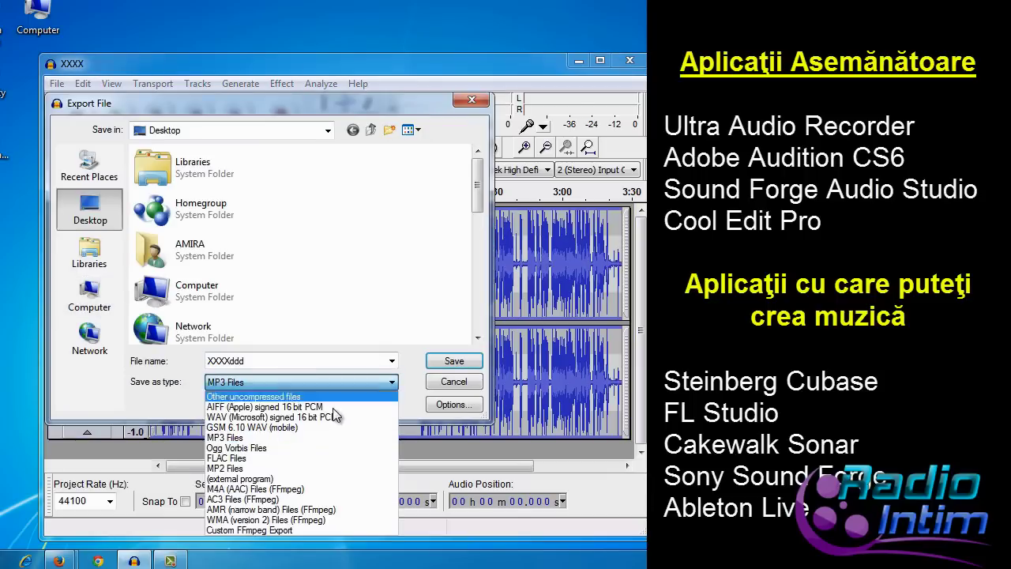
click(293, 437)
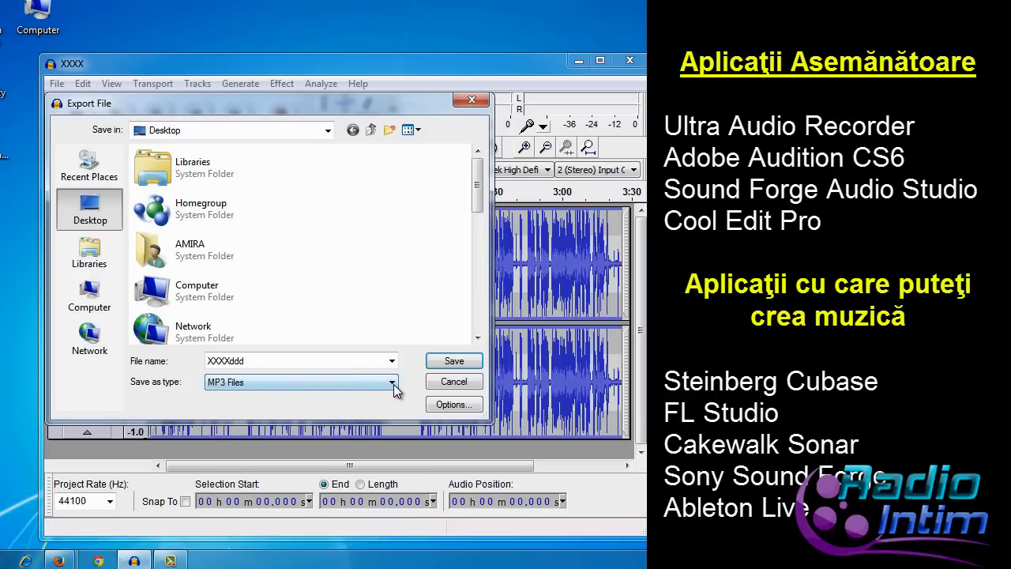
click(454, 362)
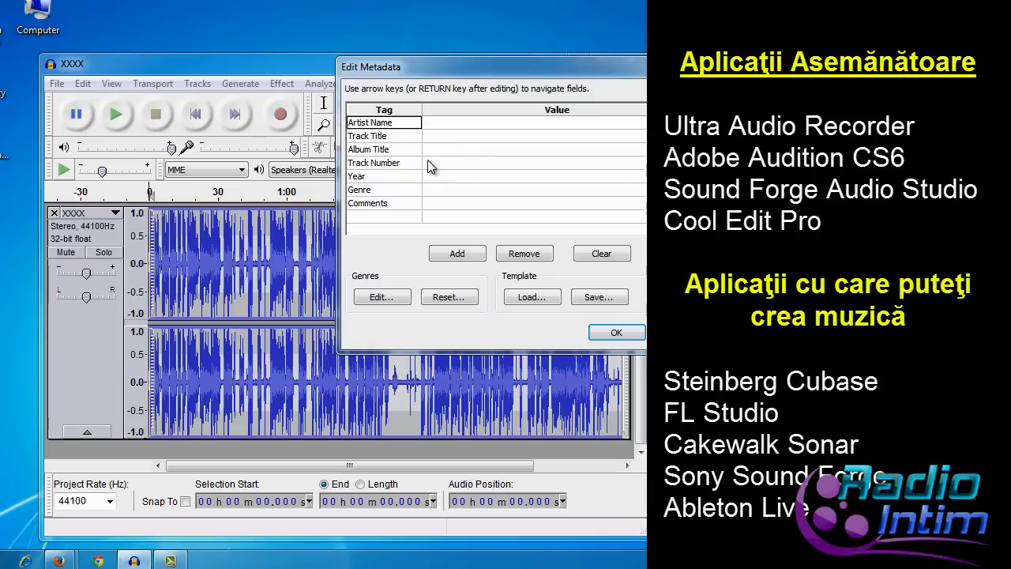
click(616, 333)
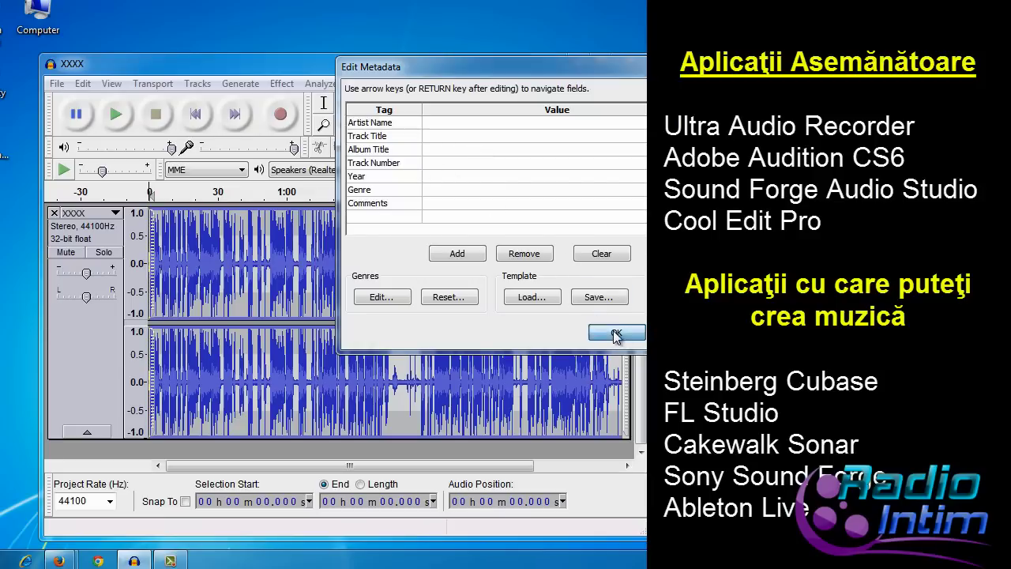